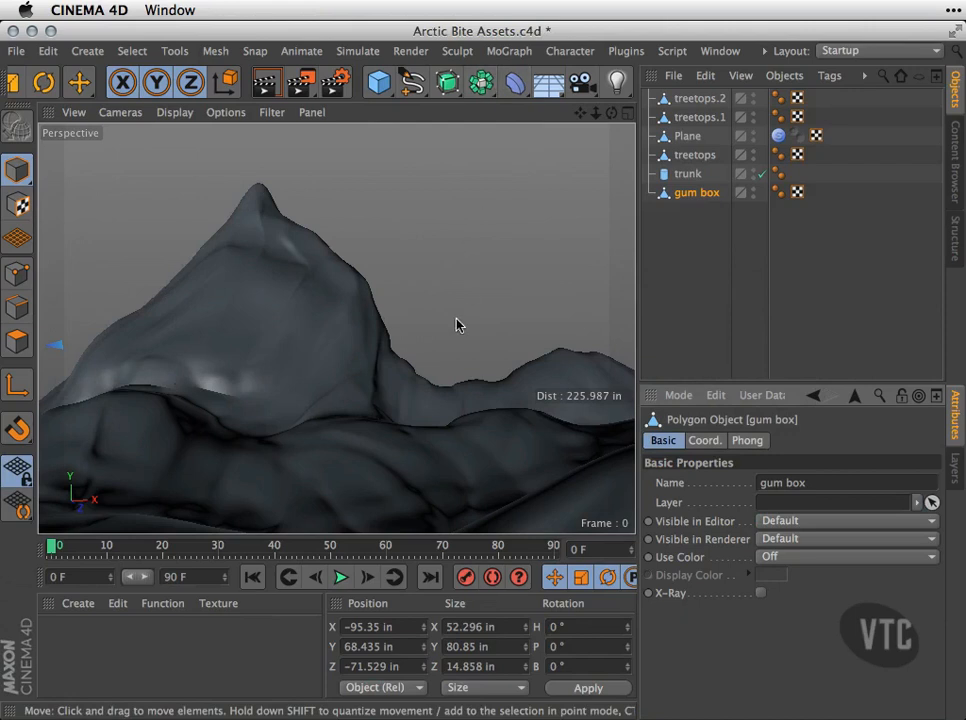
# Add a new camera to the scene and make the perspective view look through it
pyautogui.press('XF86MonBrightnessUp')
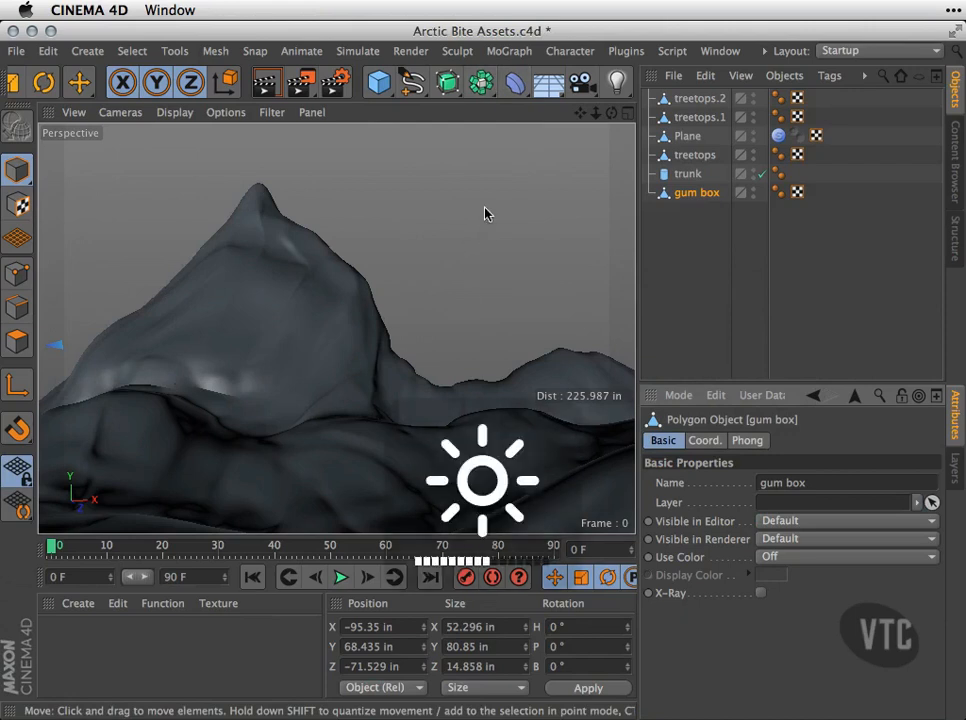
pyautogui.moveTo(582, 82); pyautogui.dragTo(617, 121)
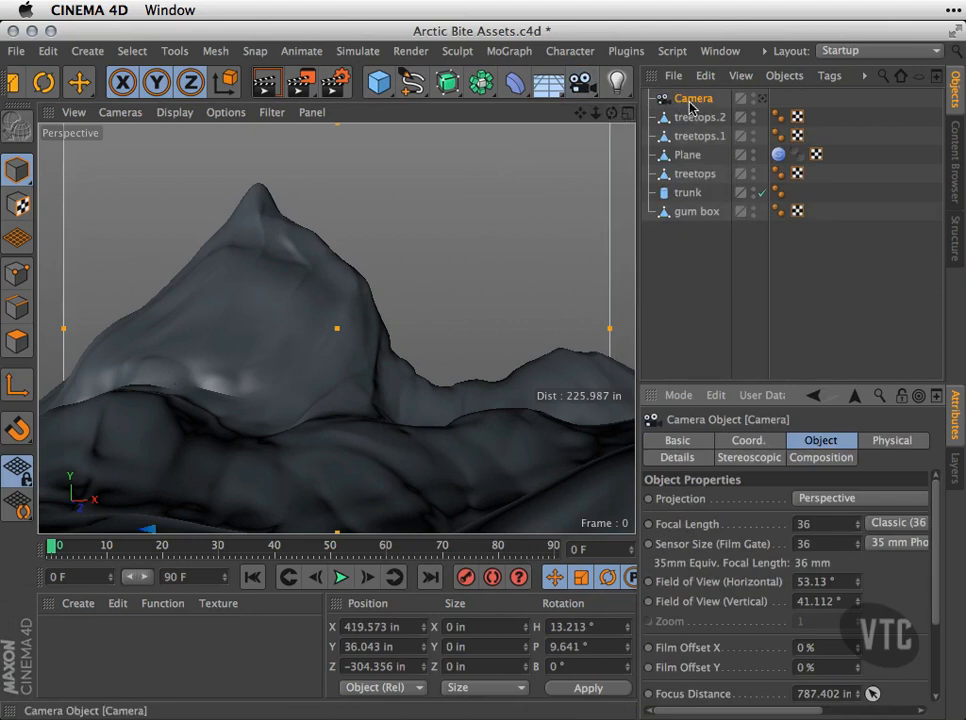
pyautogui.click(121, 113)
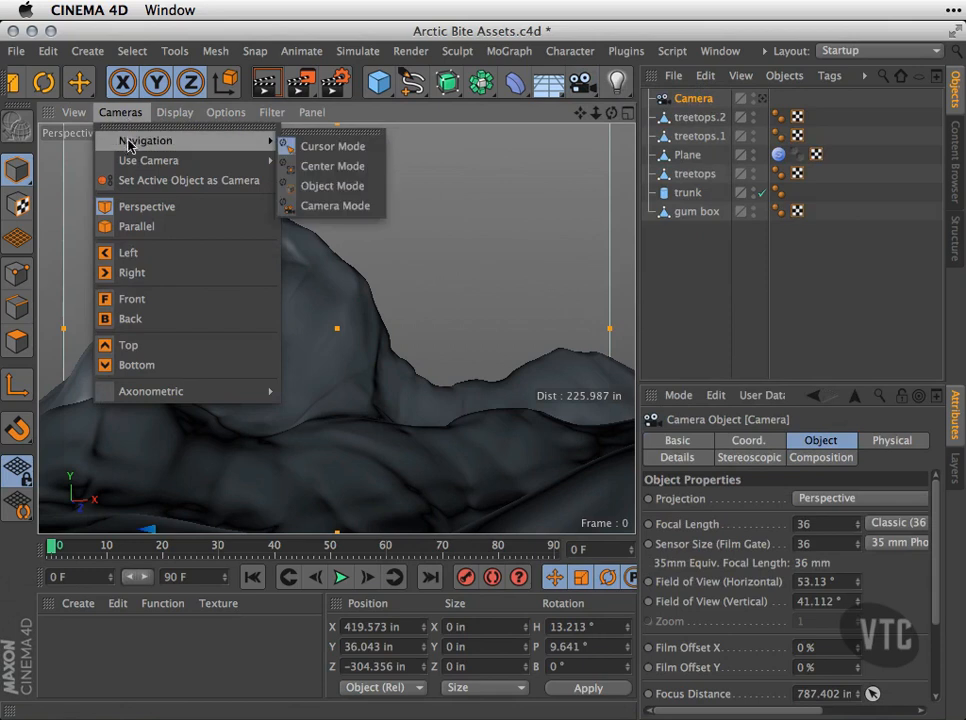
pyautogui.moveTo(129, 161)
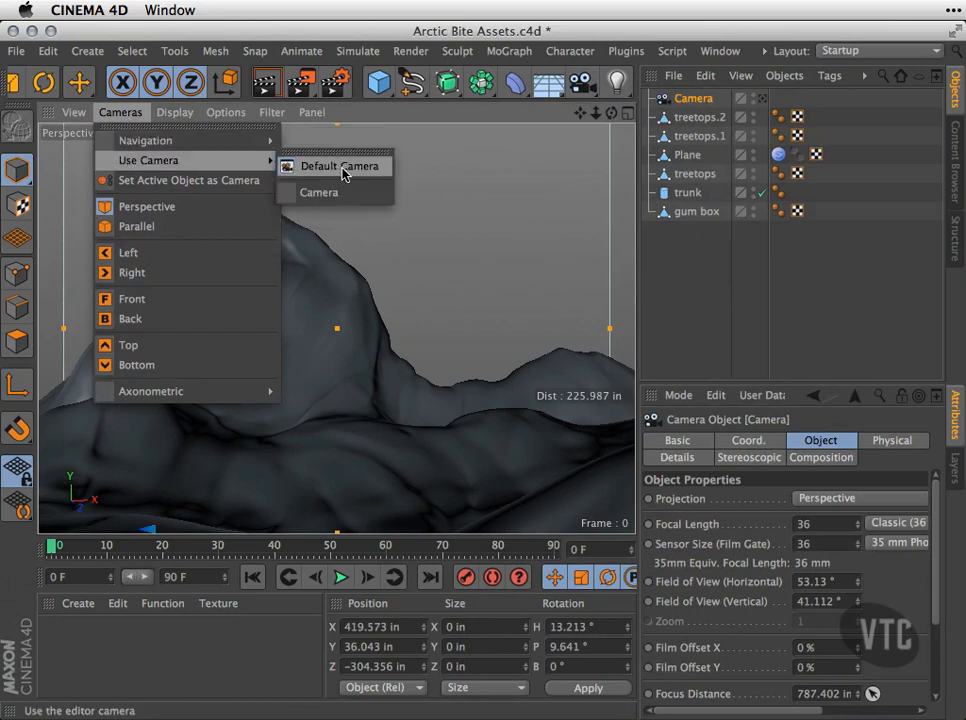
pyautogui.click(355, 204)
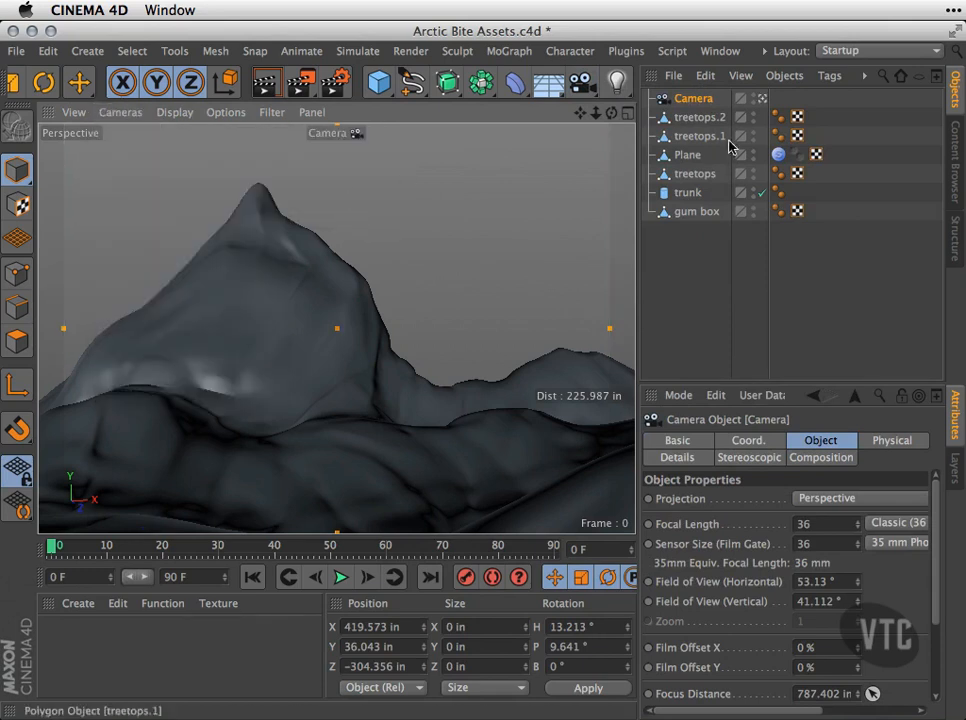
# Rename the new camera as Hero
pyautogui.doubleClick(697, 99)
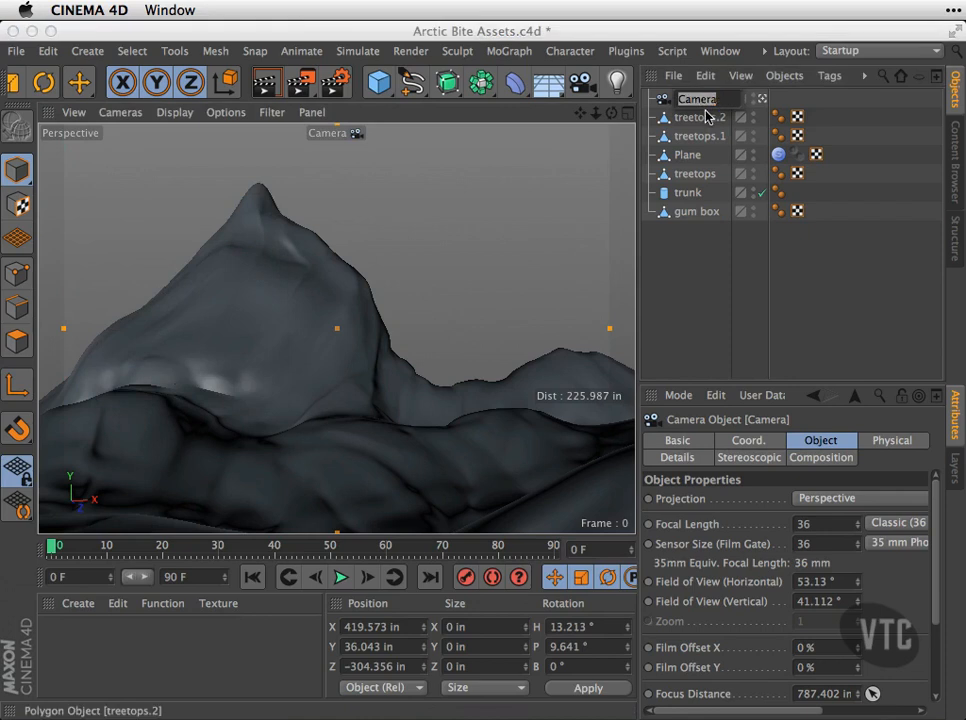
pyautogui.write('H')
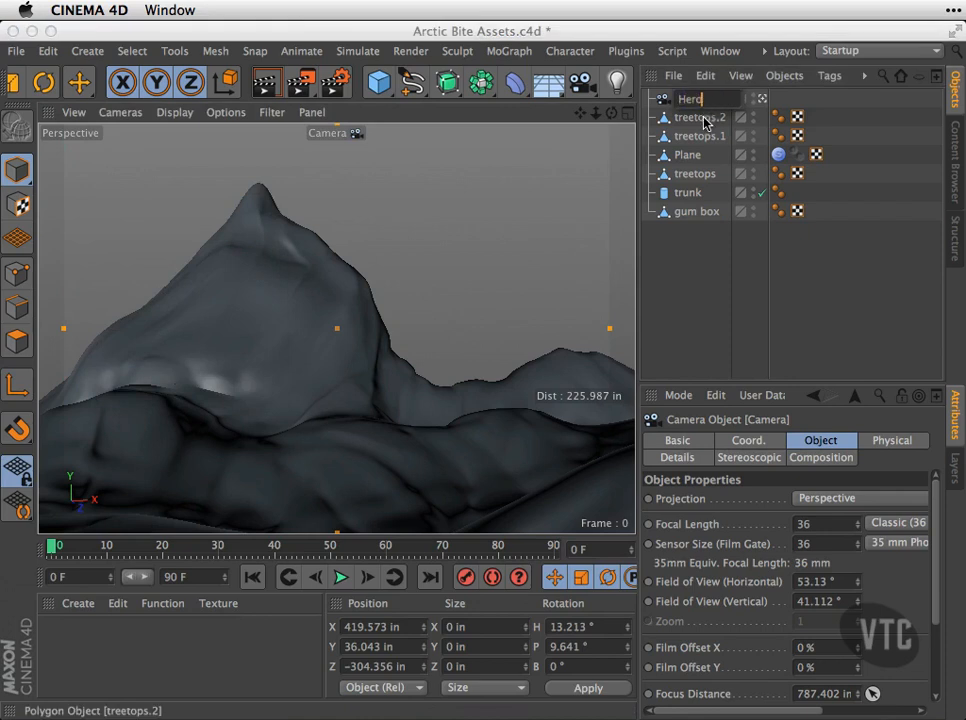
pyautogui.write('ero')
pyautogui.press('Return')
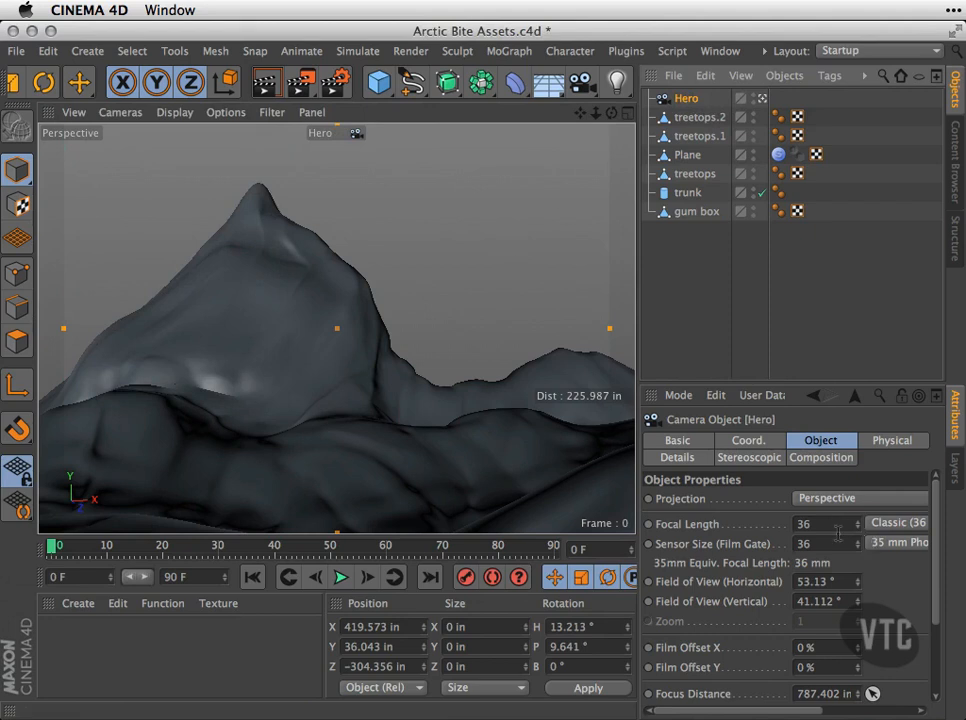
# Set the Hero camera's focal length to Super Wide (15 mm) and reframe the mountain landscape
pyautogui.click(903, 528)
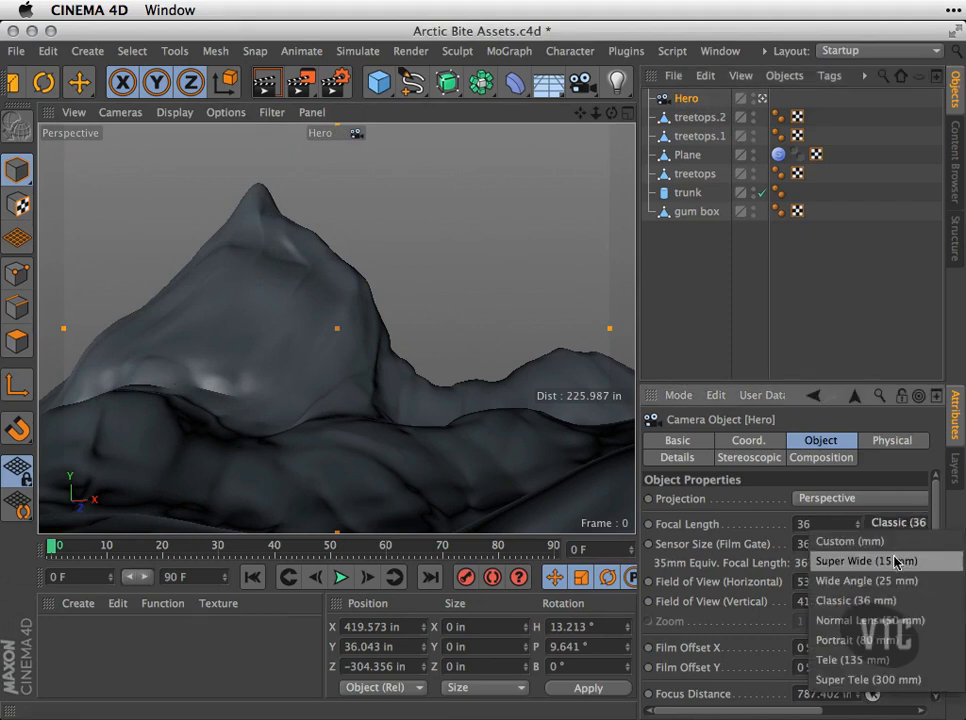
pyautogui.click(903, 559)
pyautogui.scroll(5, 435, 358)
pyautogui.scroll(-2, 431, 356)
pyautogui.scroll(1, 424, 358)
pyautogui.scroll(-3, 420, 357)
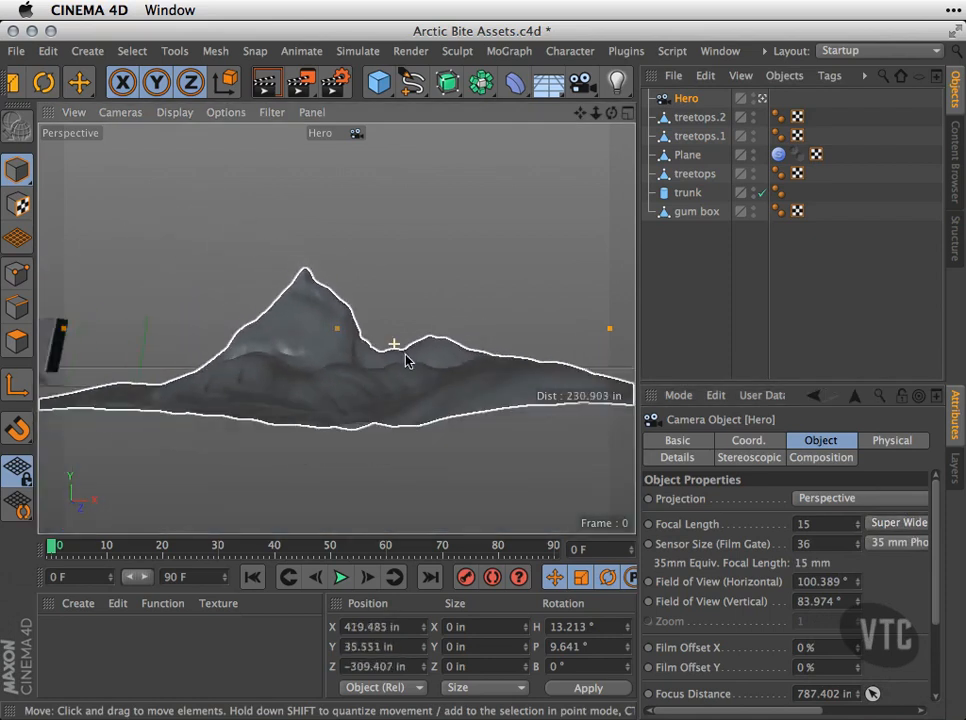
pyautogui.scroll(2, 416, 357)
pyautogui.scroll(1, 430, 358)
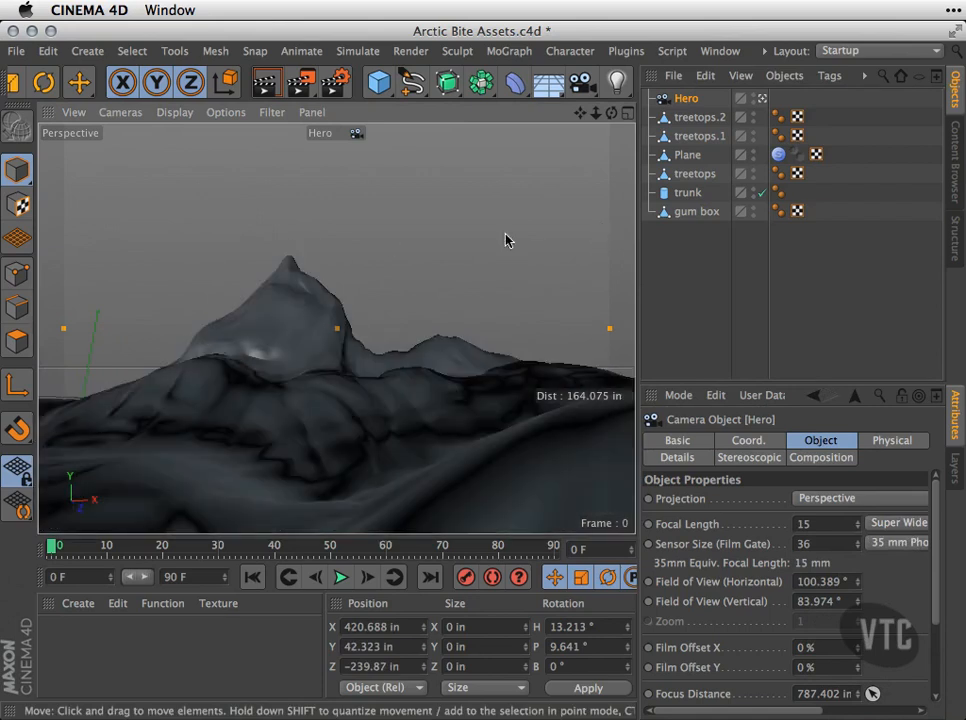
pyautogui.moveTo(513, 255); pyautogui.dragTo(458, 303)
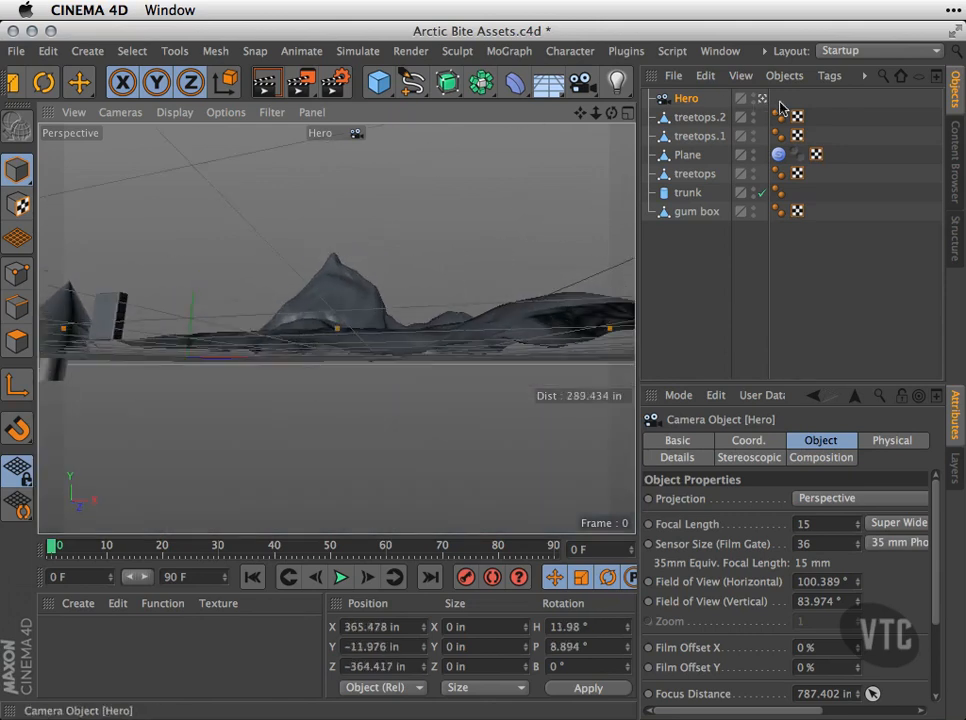
# Move the gum box in front of the mountain, to about X 418.6 in and Y 53.9 in
pyautogui.click(115, 311)
pyautogui.moveTo(156, 322); pyautogui.dragTo(462, 298)
pyautogui.keyDown('alt'); pyautogui.moveTo(462, 278); pyautogui.dragTo(496, 277, button='right'); pyautogui.keyUp('alt')
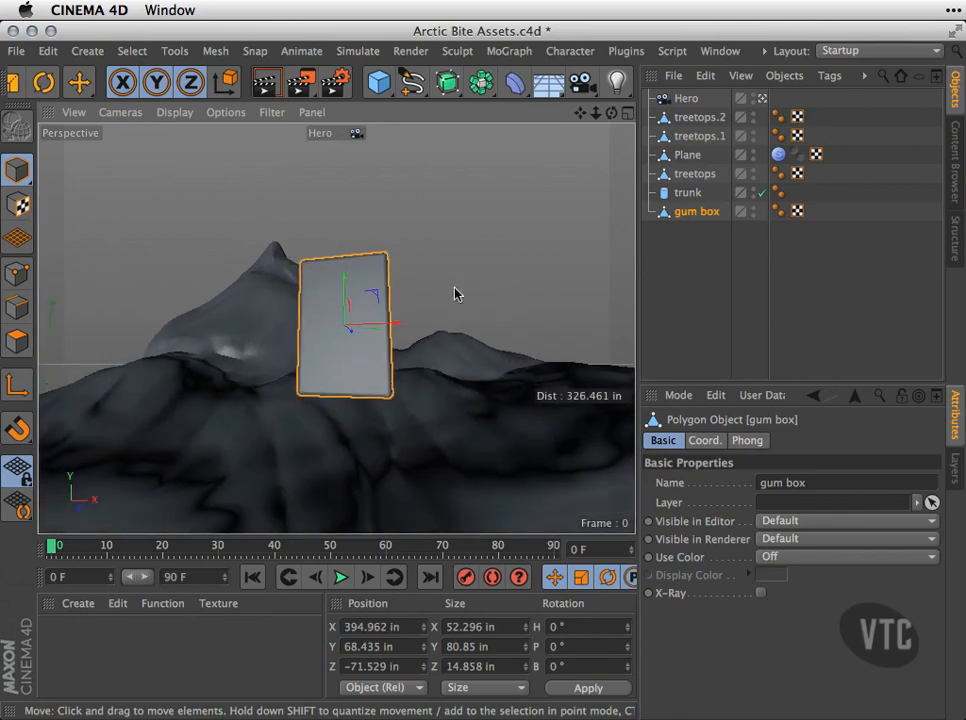
pyautogui.moveTo(338, 300)
pyautogui.mouseDown()
pyautogui.moveTo(345, 308)
pyautogui.moveTo(346, 300)
pyautogui.mouseUp()
pyautogui.moveTo(403, 358); pyautogui.dragTo(443, 357)
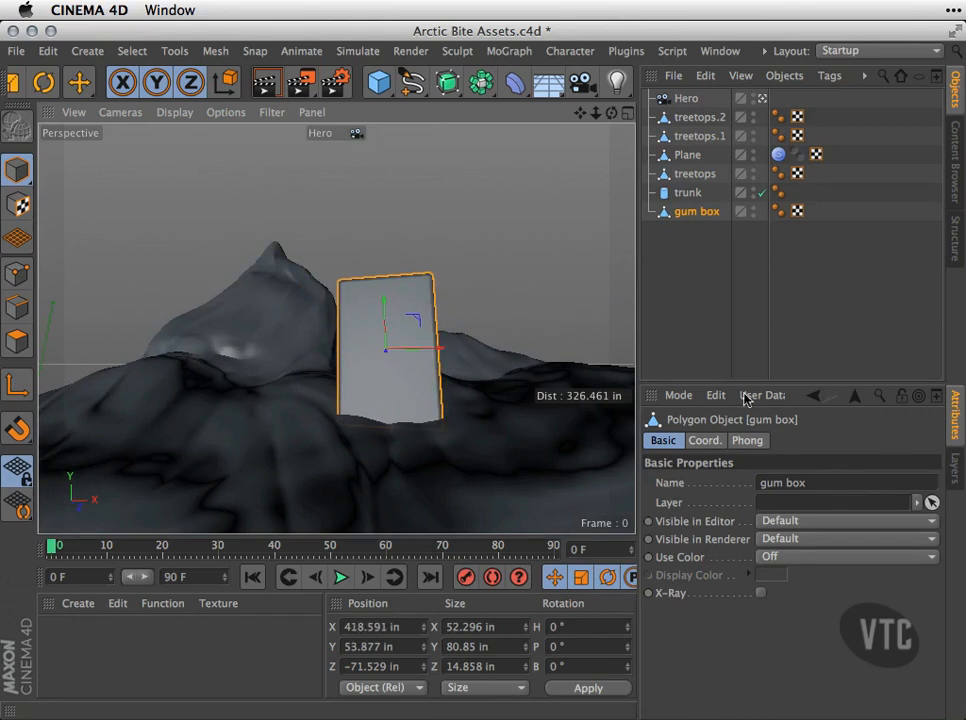
# Try the Wide Angle (25 mm) and Normal Lens (50 mm) focal lengths on the Hero camera, pulling the camera back to fit the scene
pyautogui.click(684, 99)
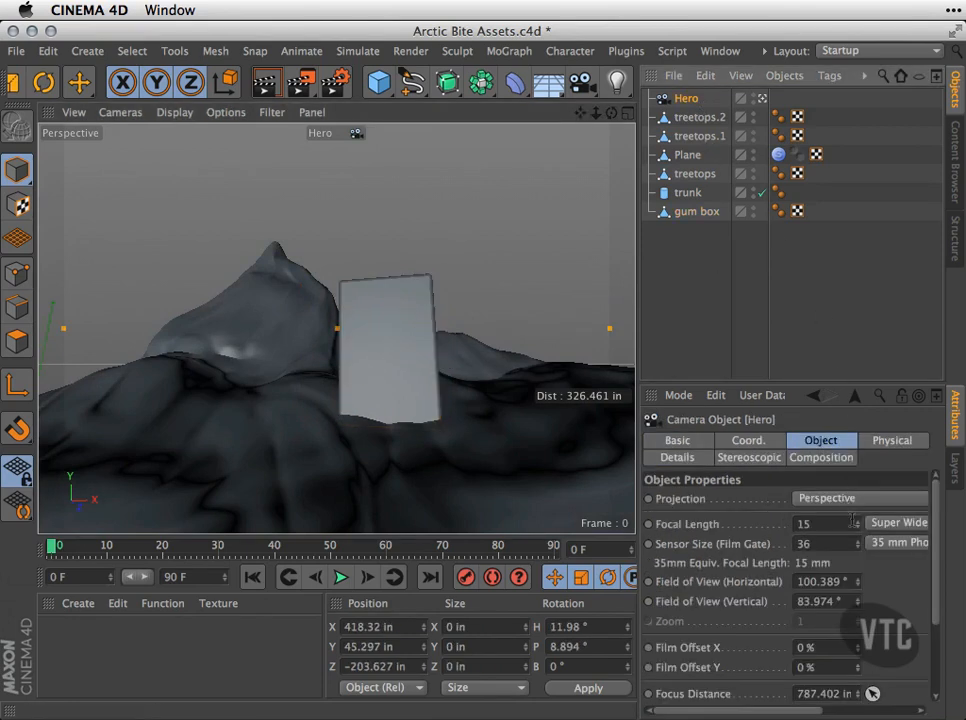
pyautogui.click(896, 524)
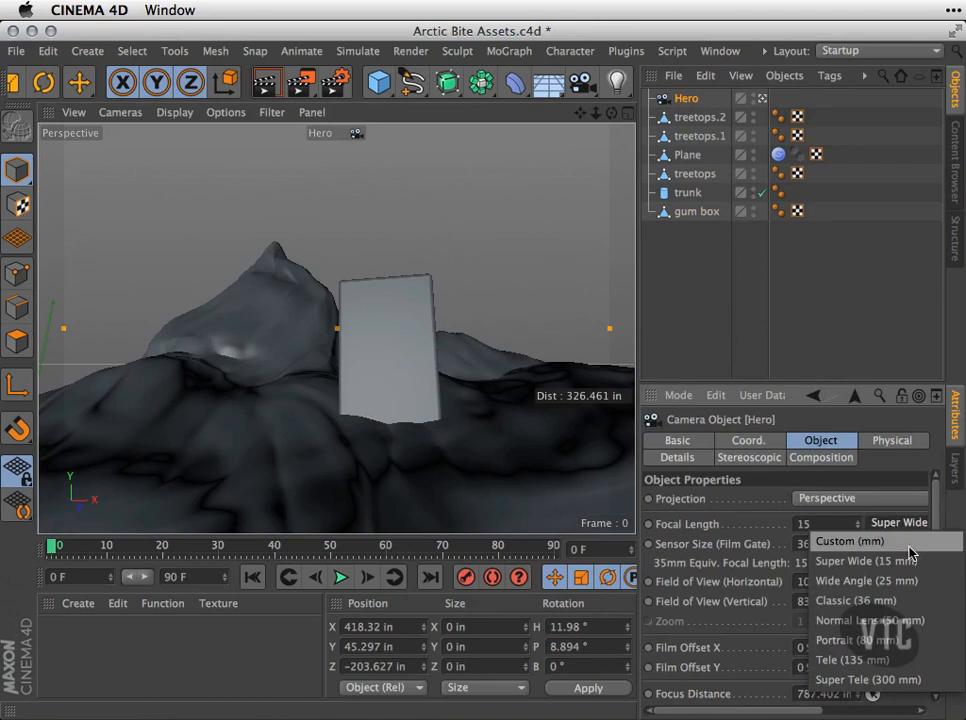
pyautogui.click(912, 579)
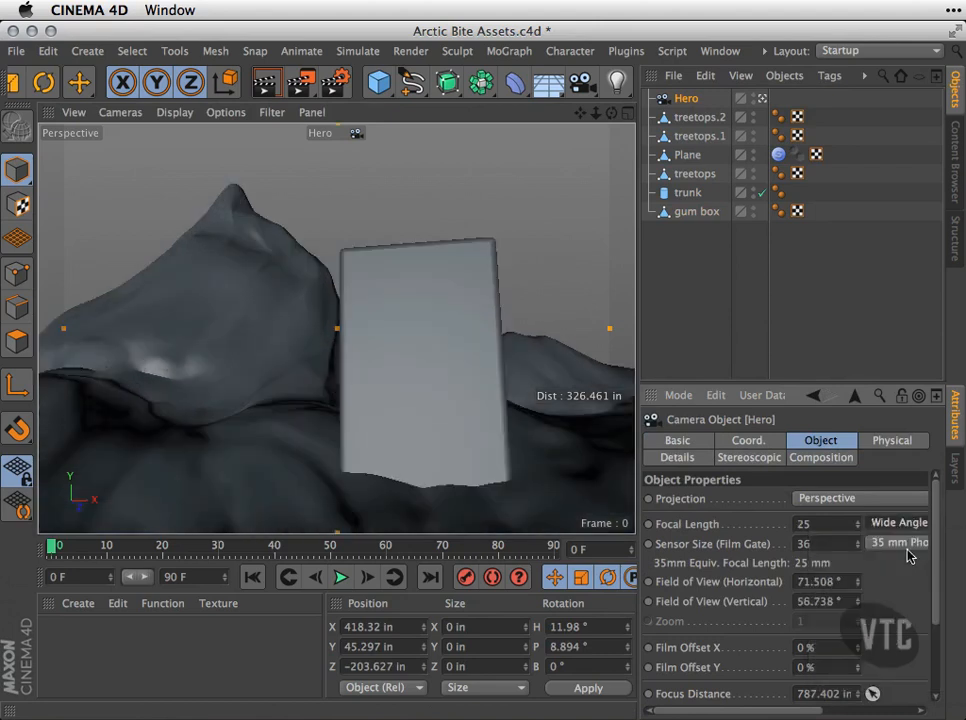
pyautogui.click(902, 544)
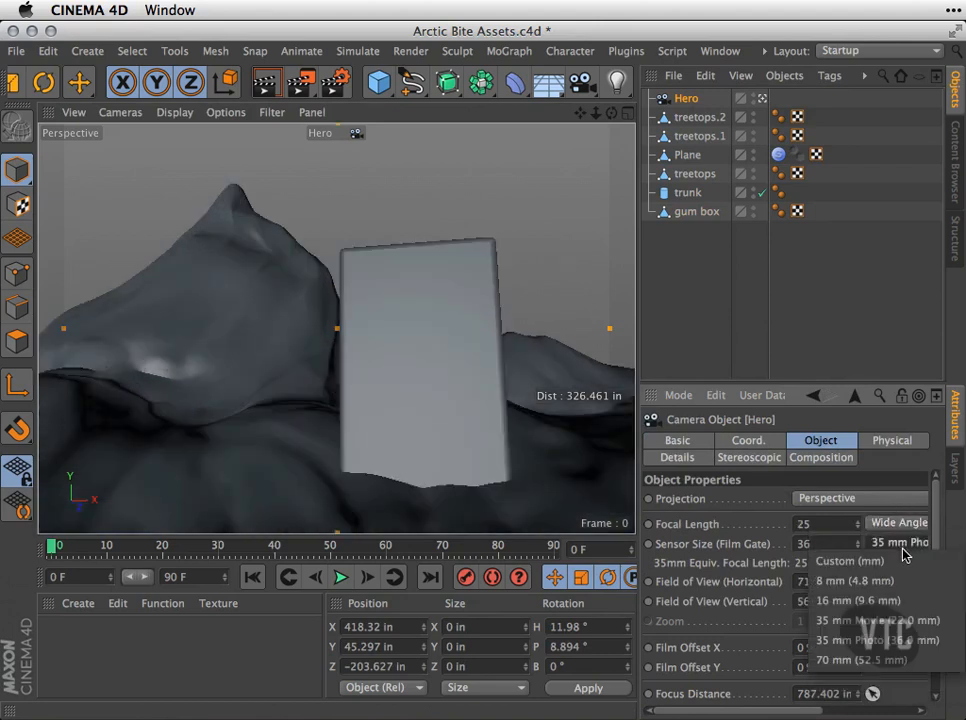
pyautogui.click(899, 523)
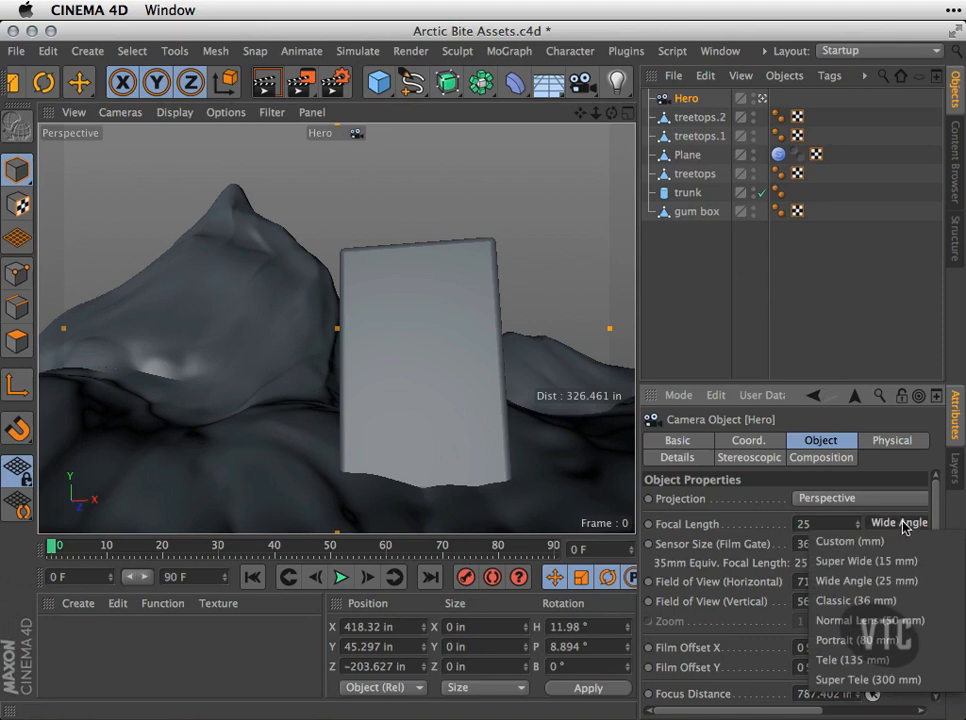
pyautogui.click(901, 620)
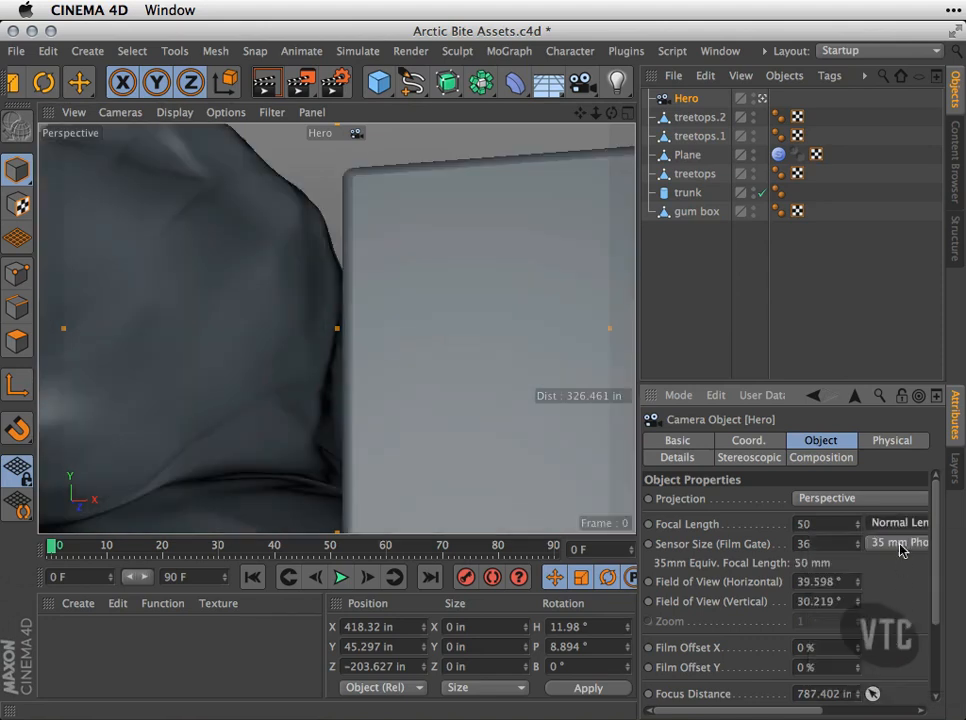
pyautogui.keyDown('alt'); pyautogui.moveTo(437, 382); pyautogui.dragTo(90, 345, button='right'); pyautogui.keyUp('alt')
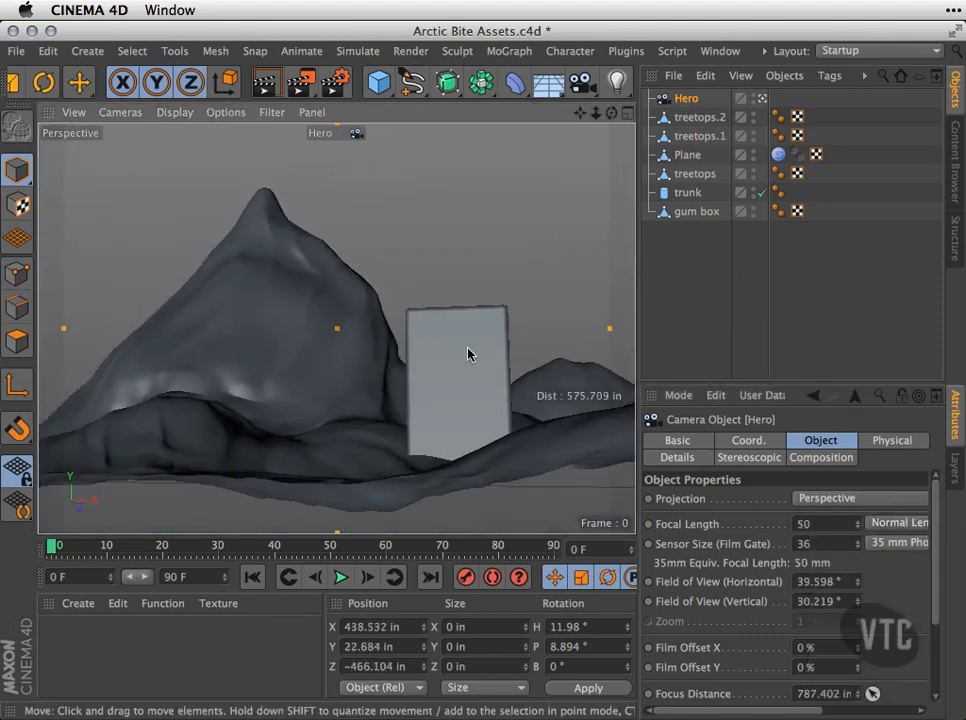
# Try the Portrait (80 mm) and Tele (135 mm) focal lengths on the Hero camera, backing the camera away after each change
pyautogui.click(908, 527)
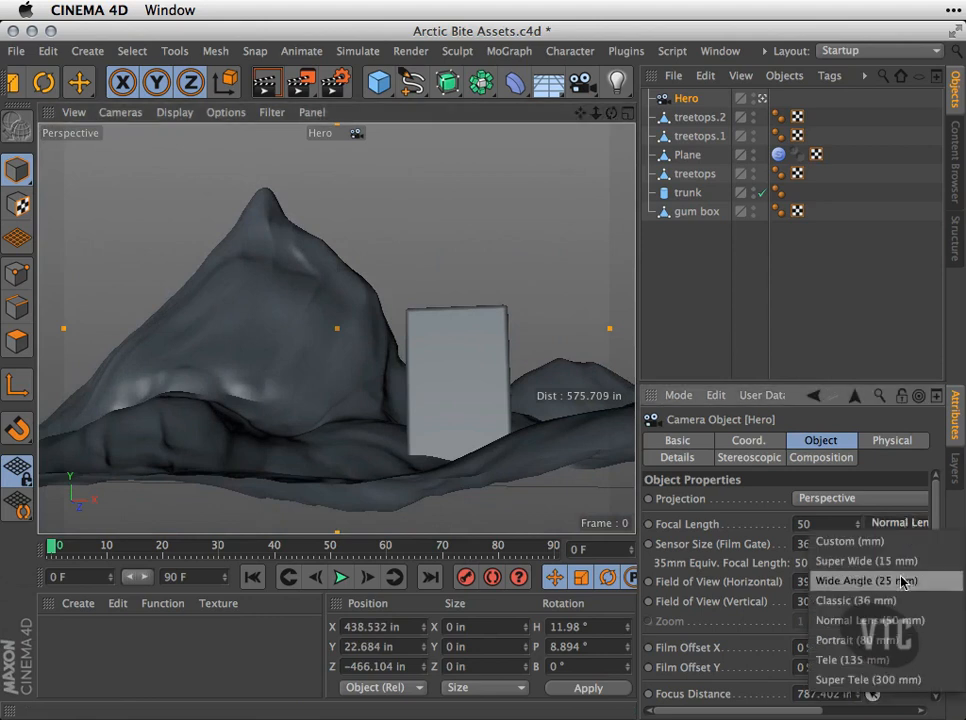
pyautogui.click(902, 632)
pyautogui.keyDown('alt'); pyautogui.moveTo(451, 397); pyautogui.dragTo(265, 392, button='right'); pyautogui.keyUp('alt')
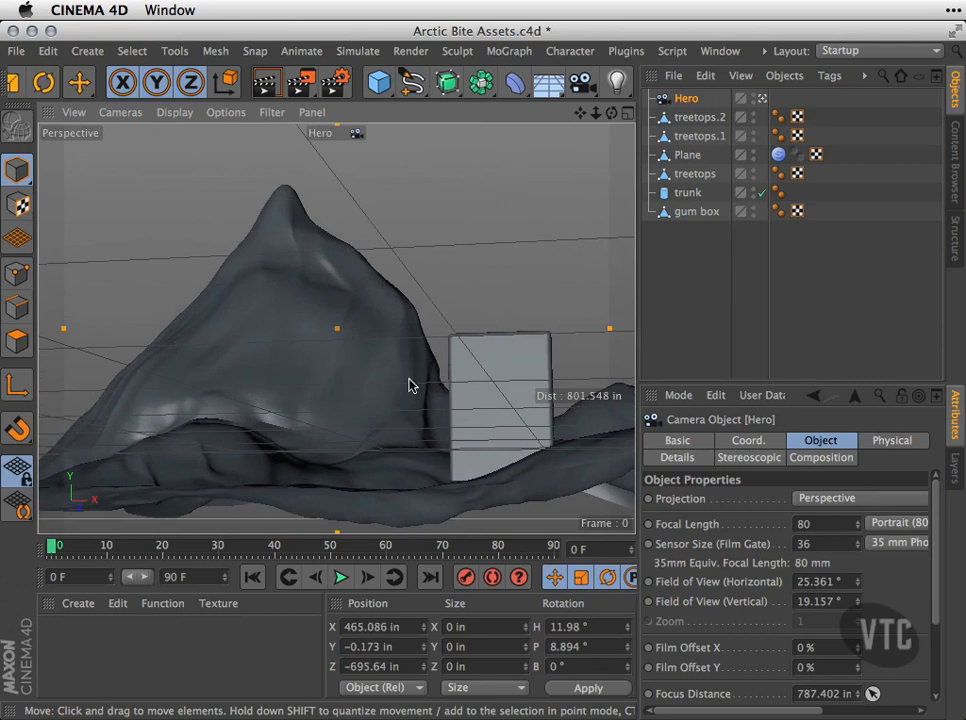
pyautogui.click(868, 499)
pyautogui.click(900, 523)
pyautogui.click(901, 523)
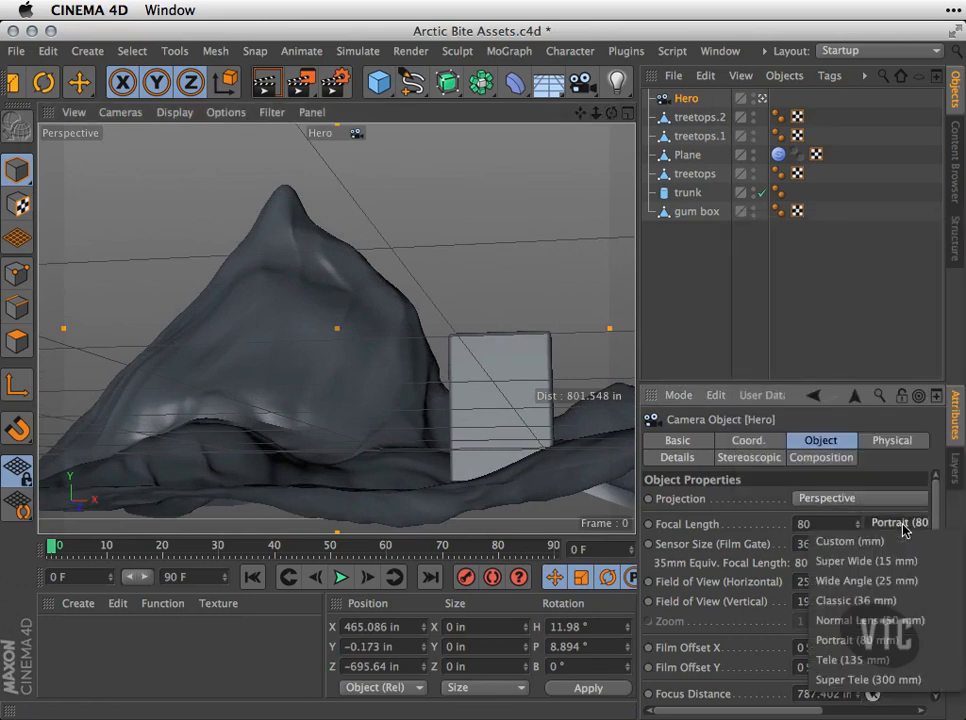
pyautogui.click(872, 660)
pyautogui.keyDown('alt'); pyautogui.moveTo(482, 331); pyautogui.dragTo(235, 350, button='right'); pyautogui.keyUp('alt')
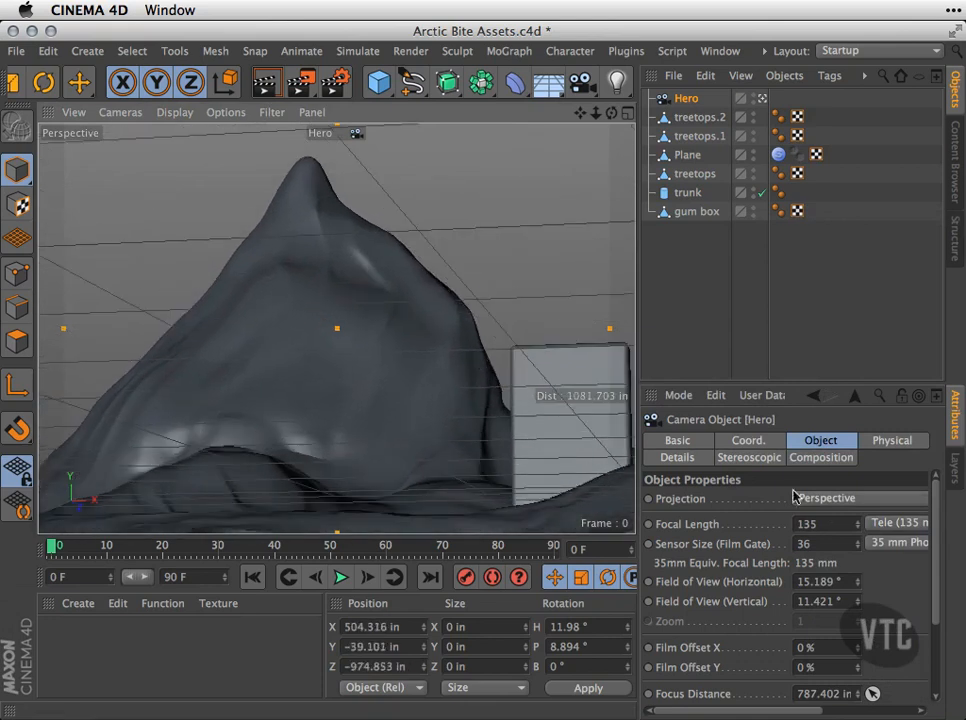
# Try the Super Tele (300 mm) focal length on the Hero camera and back the camera farther away
pyautogui.click(900, 524)
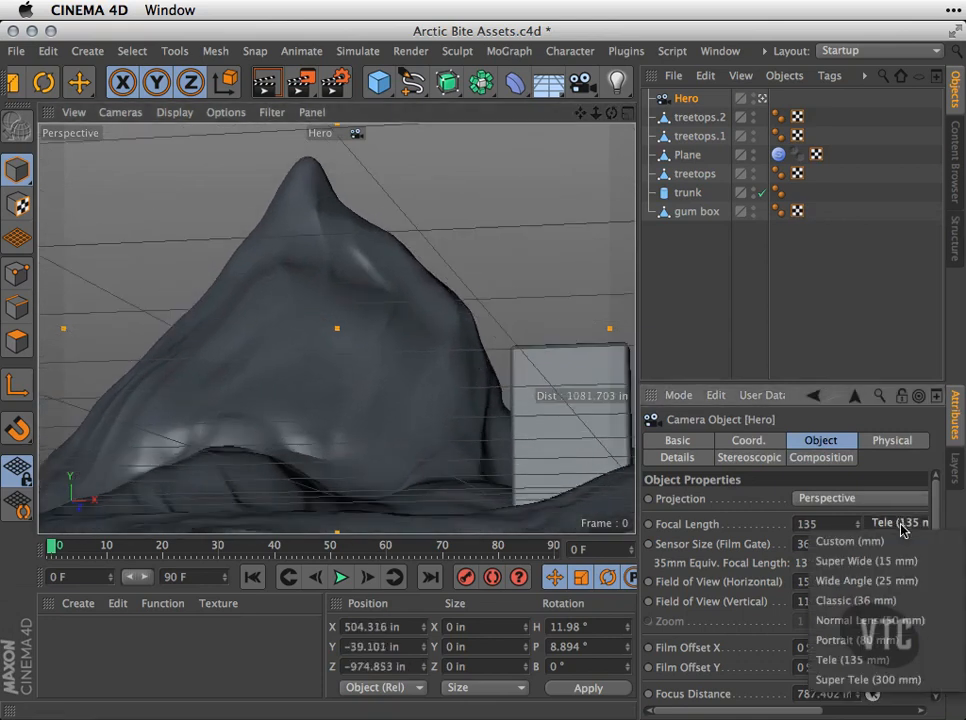
pyautogui.click(895, 676)
pyautogui.keyDown('alt'); pyautogui.moveTo(474, 354); pyautogui.dragTo(144, 306, button='right'); pyautogui.keyUp('alt')
pyautogui.keyDown('alt'); pyautogui.moveTo(533, 310); pyautogui.dragTo(245, 308, button='right'); pyautogui.keyUp('alt')
# Set the Hero camera's focal length to Super Wide (15 mm) and frame the gum box and mountain from a low angle
pyautogui.click(898, 530)
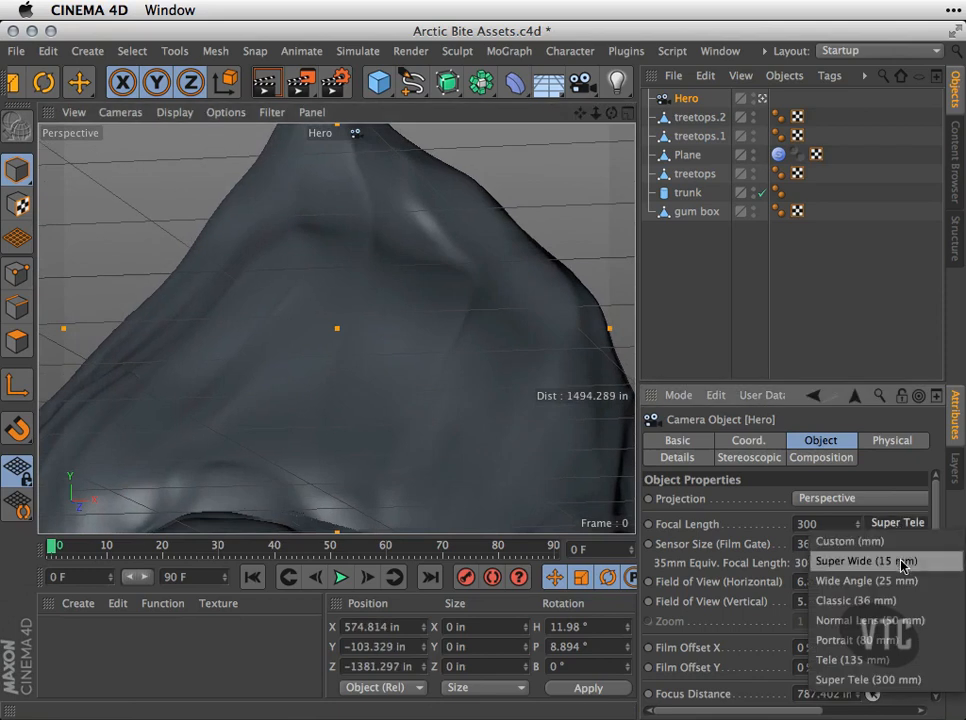
pyautogui.click(921, 564)
pyautogui.keyDown('alt'); pyautogui.moveTo(311, 296); pyautogui.dragTo(421, 416, button='right'); pyautogui.keyUp('alt')
pyautogui.keyDown('alt'); pyautogui.moveTo(420, 409); pyautogui.dragTo(416, 360); pyautogui.keyUp('alt')
pyautogui.keyDown('alt'); pyautogui.moveTo(420, 368); pyautogui.dragTo(419, 357, button='right'); pyautogui.keyUp('alt')
pyautogui.keyDown('alt'); pyautogui.moveTo(420, 364); pyautogui.dragTo(436, 319, button='middle'); pyautogui.keyUp('alt')
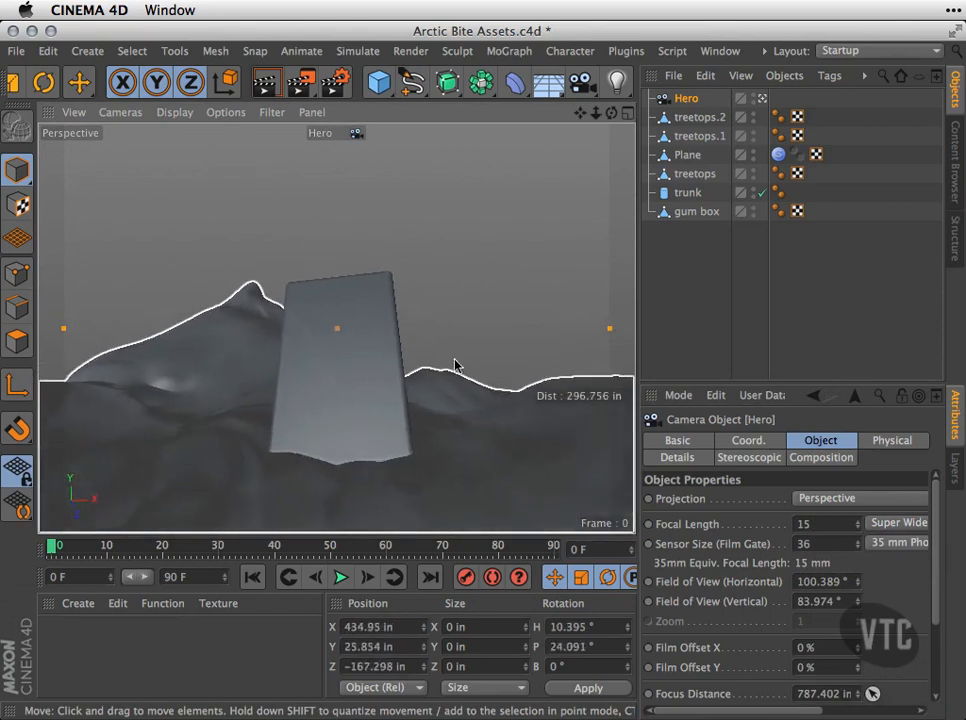
pyautogui.moveTo(455, 365)
pyautogui.keyDown('alt'); pyautogui.mouseDown()
pyautogui.moveTo(496, 384)
pyautogui.moveTo(447, 355)
pyautogui.mouseUp(); pyautogui.keyUp('alt')
pyautogui.keyDown('alt'); pyautogui.moveTo(447, 351); pyautogui.dragTo(430, 342, button='right'); pyautogui.keyUp('alt')
pyautogui.keyDown('alt'); pyautogui.moveTo(430, 367); pyautogui.dragTo(479, 388, button='middle'); pyautogui.keyUp('alt')
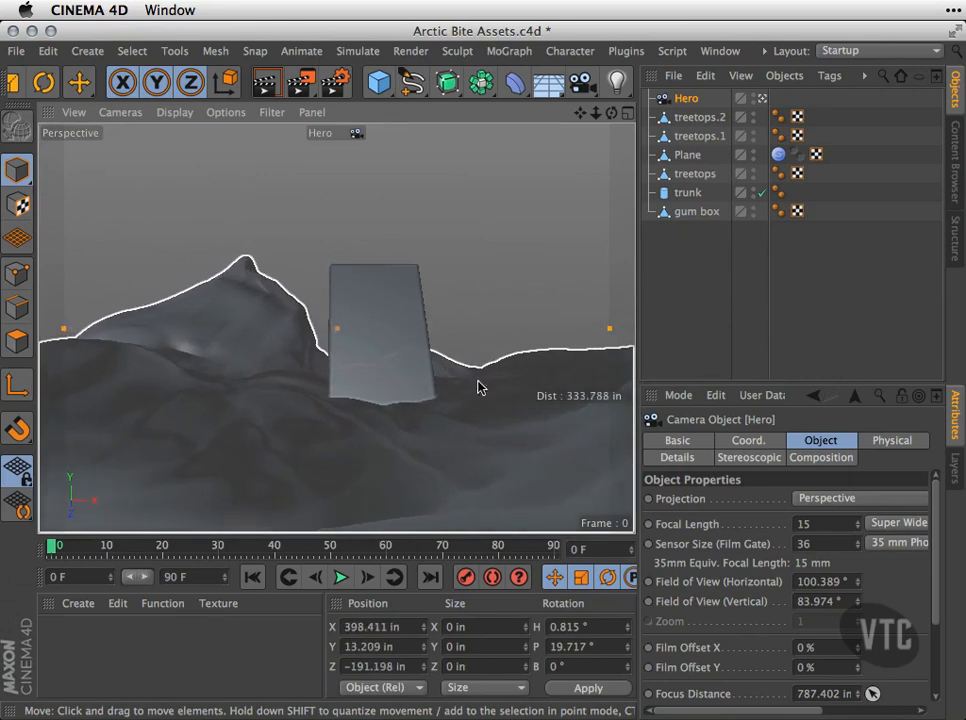
pyautogui.keyDown('alt'); pyautogui.moveTo(479, 388); pyautogui.dragTo(446, 403); pyautogui.keyUp('alt')
# Move the gum box to about X 434.6 in and rotate it to about H -23°, P 2.2° and B 5.2°
pyautogui.click(395, 338)
pyautogui.moveTo(438, 336)
pyautogui.mouseDown()
pyautogui.moveTo(464, 328)
pyautogui.moveTo(418, 328)
pyautogui.moveTo(437, 318)
pyautogui.moveTo(446, 332)
pyautogui.moveTo(429, 329)
pyautogui.moveTo(468, 261)
pyautogui.moveTo(427, 328)
pyautogui.moveTo(405, 332)
pyautogui.moveTo(400, 313)
pyautogui.moveTo(423, 323)
pyautogui.mouseUp()
pyautogui.press('r')
pyautogui.click(502, 252)
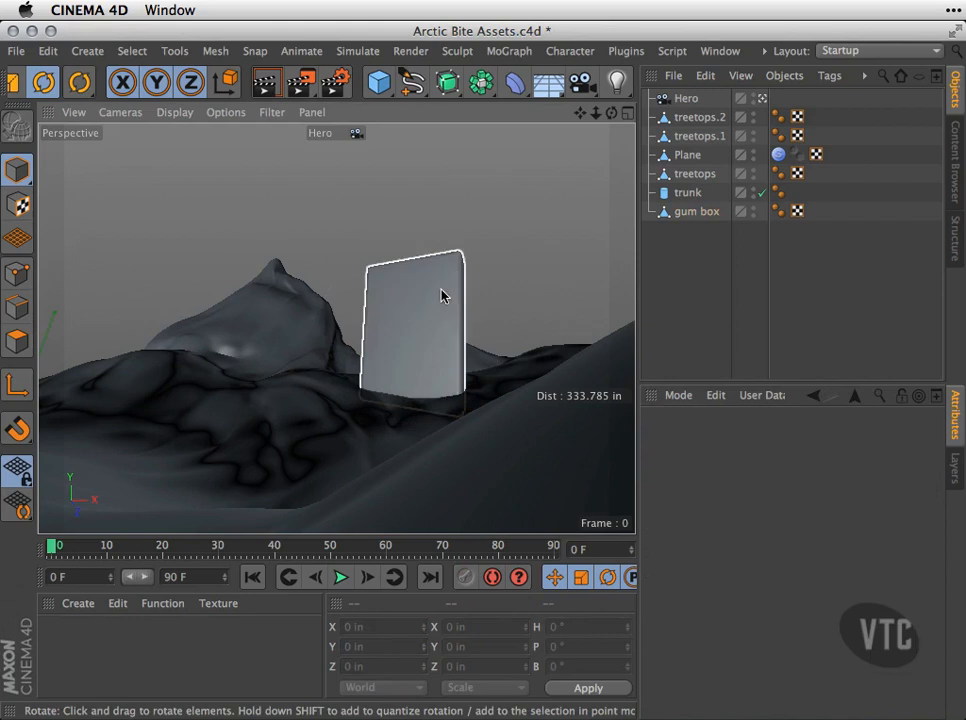
pyautogui.click(462, 318)
pyautogui.moveTo(437, 322); pyautogui.dragTo(437, 316)
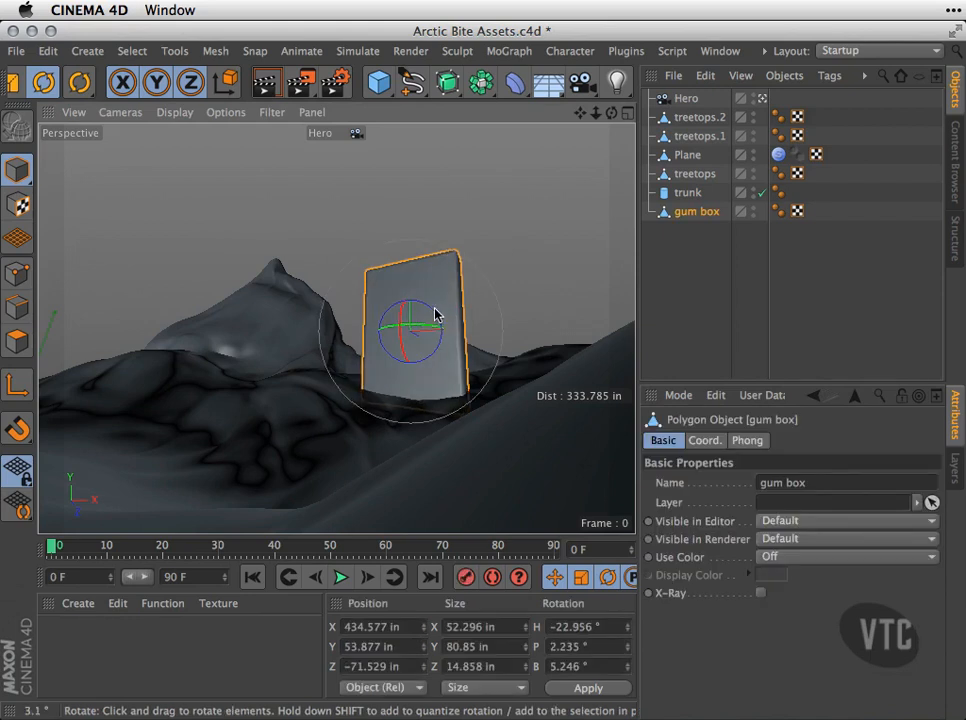
pyautogui.click(502, 274)
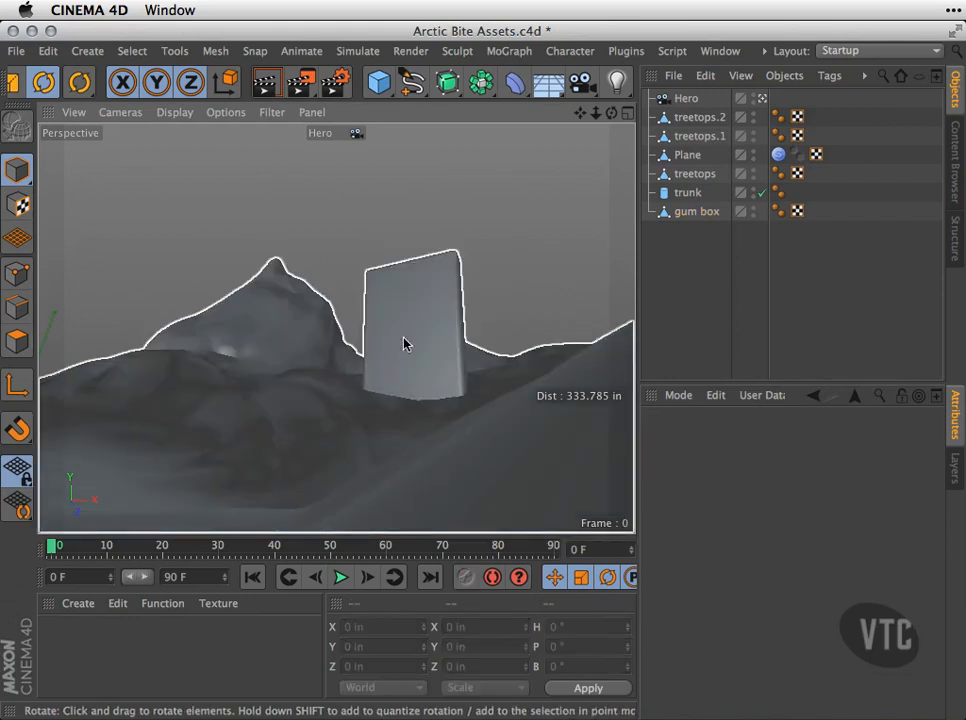
# Move the gum box closer to the camera, to about X 420 in, Y 43.5 in and Z -112.8 in
pyautogui.scroll(5, 441, 276)
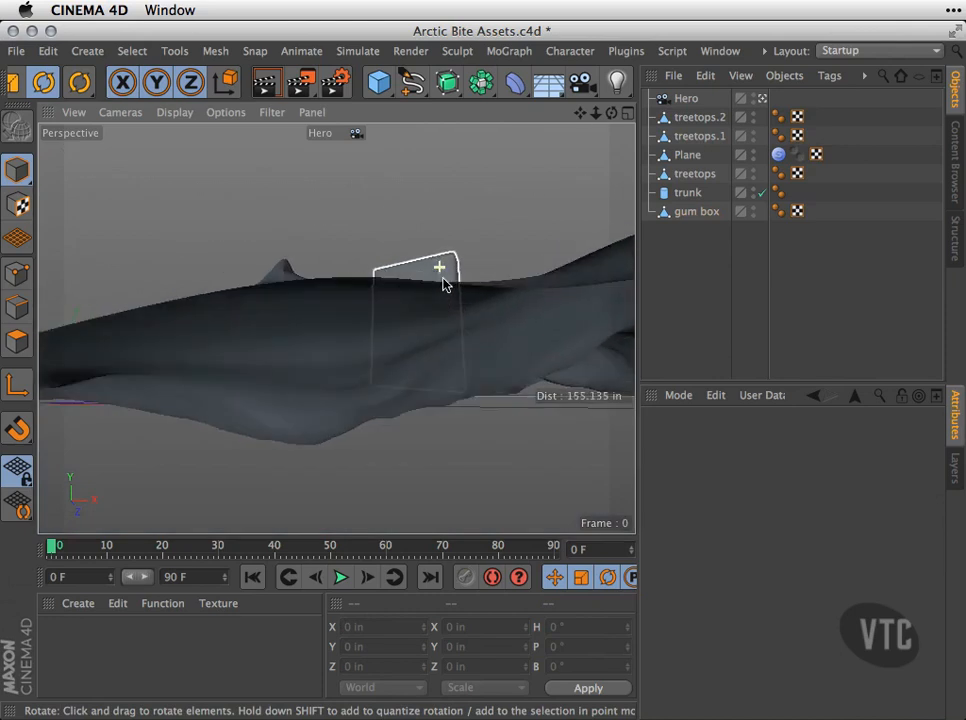
pyautogui.scroll(1, 445, 369)
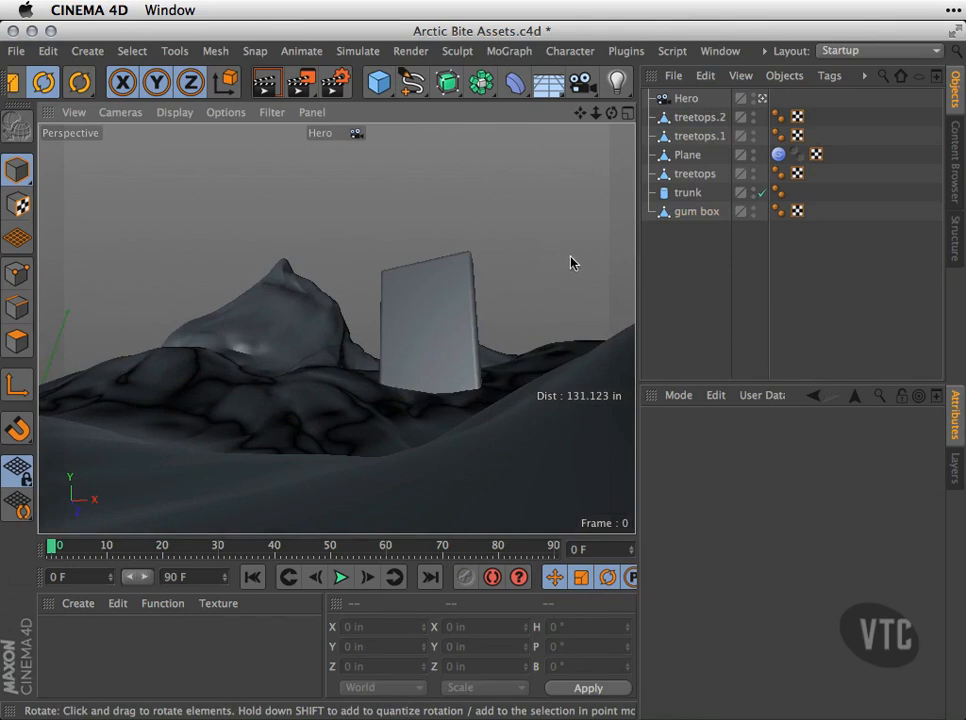
pyautogui.click(447, 296)
pyautogui.press('e')
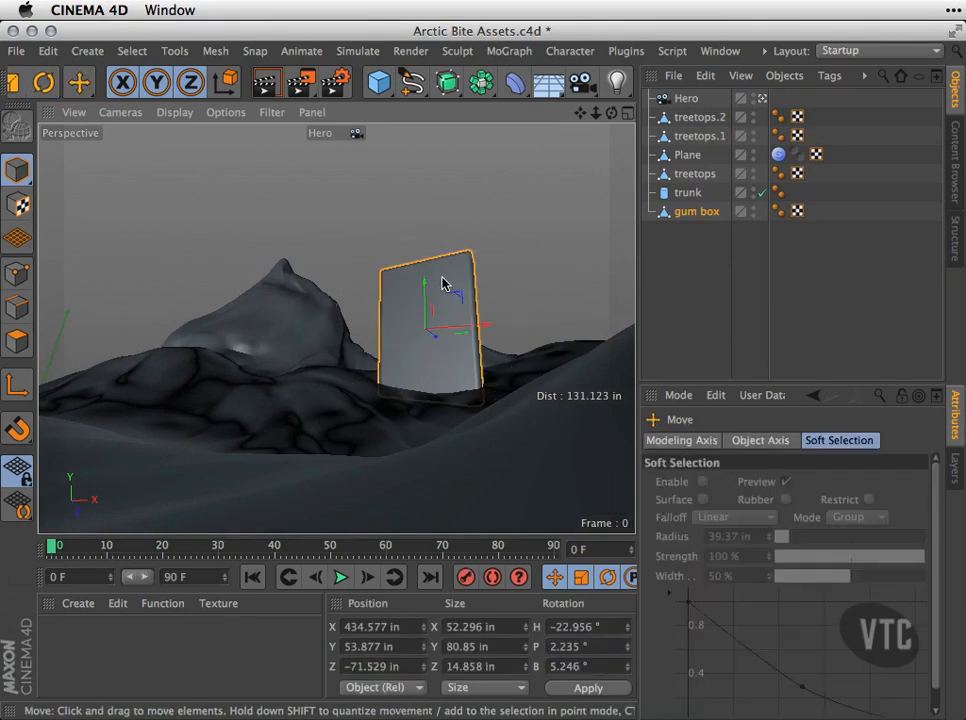
pyautogui.moveTo(435, 342); pyautogui.dragTo(401, 284)
pyautogui.moveTo(455, 328); pyautogui.dragTo(467, 328)
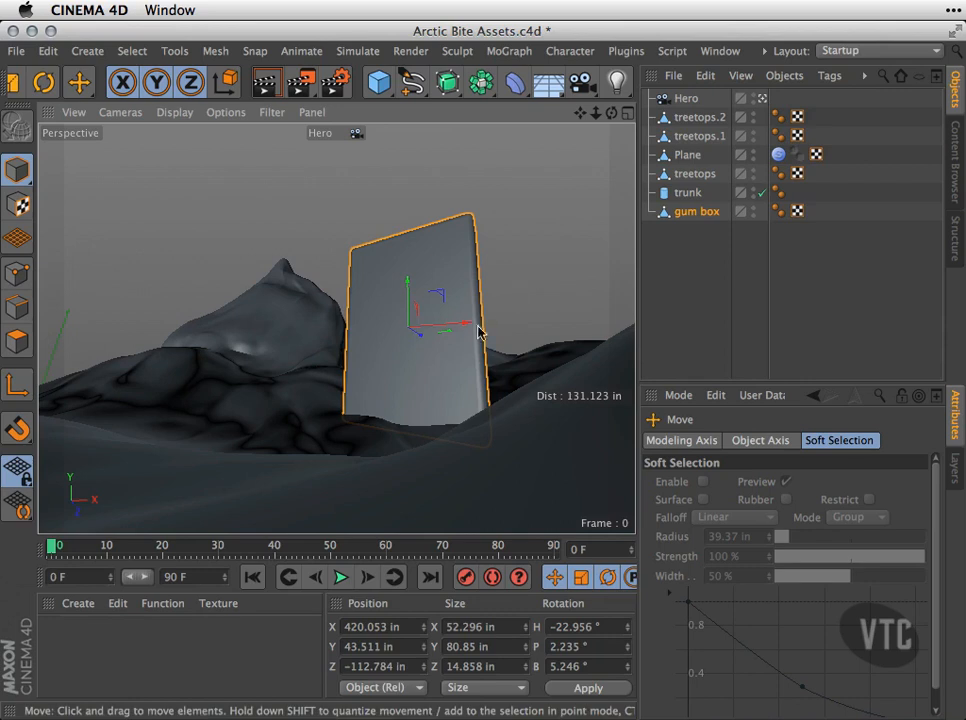
# Rotate the gum box to about H -30°, P 1.6° and B 5.5°, and lower it to about Y 41 in
pyautogui.press('r')
pyautogui.moveTo(422, 325); pyautogui.dragTo(418, 322)
pyautogui.click(548, 259)
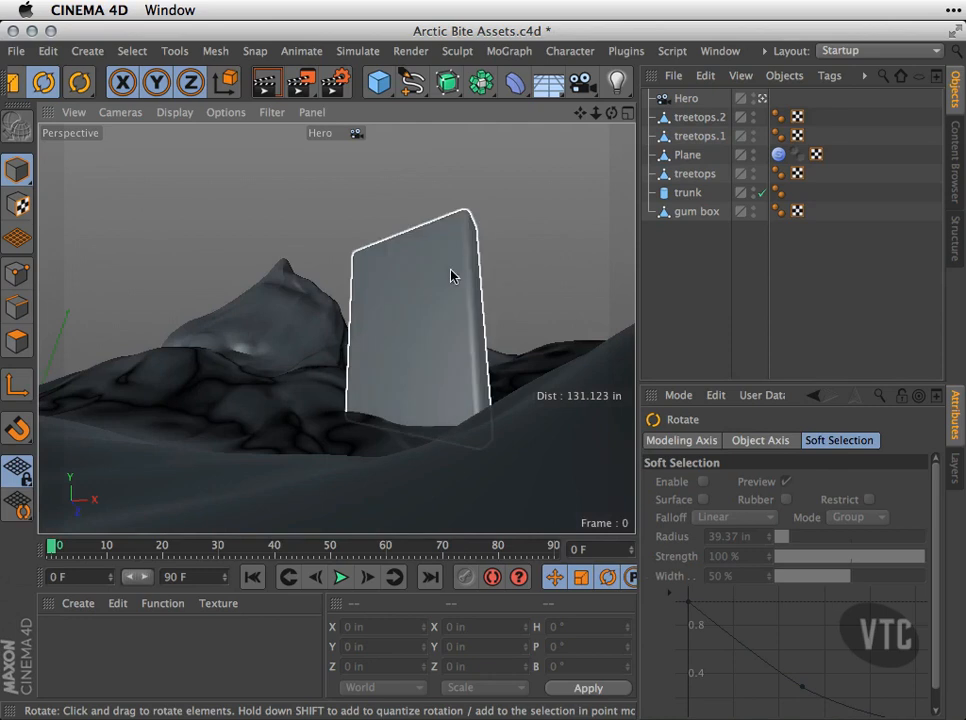
pyautogui.click(404, 303)
pyautogui.press('e')
pyautogui.moveTo(408, 288)
pyautogui.mouseDown()
pyautogui.moveTo(405, 300)
pyautogui.moveTo(410, 282)
pyautogui.moveTo(409, 291)
pyautogui.mouseUp()
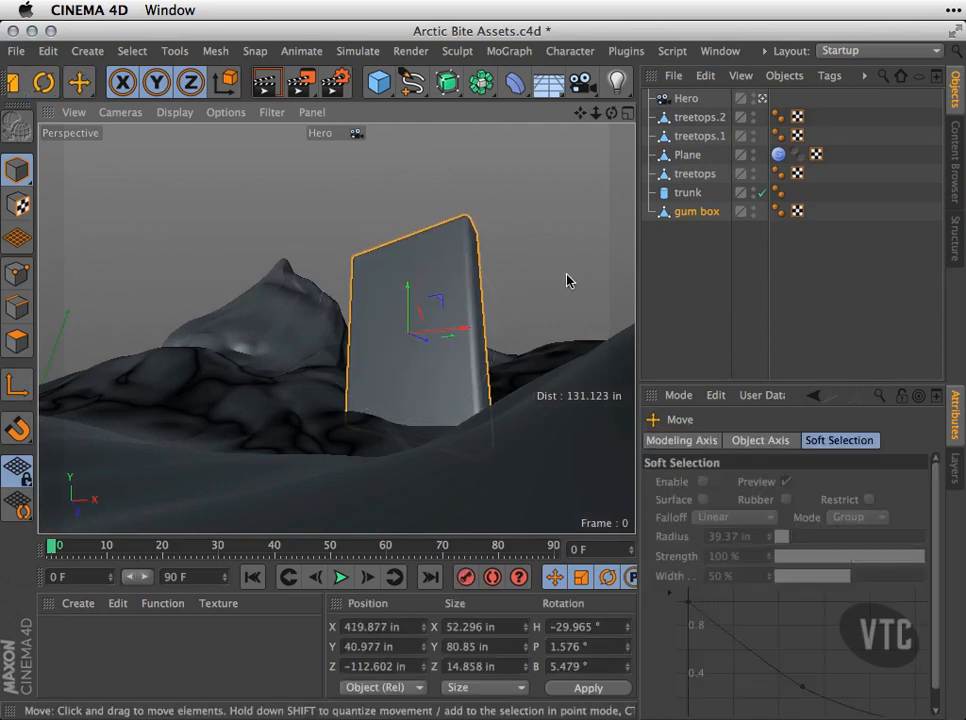
pyautogui.click(526, 274)
# Add a Protection tag to the Hero camera to lock its position and save the project
pyautogui.click(685, 101)
pyautogui.rightClick(685, 101)
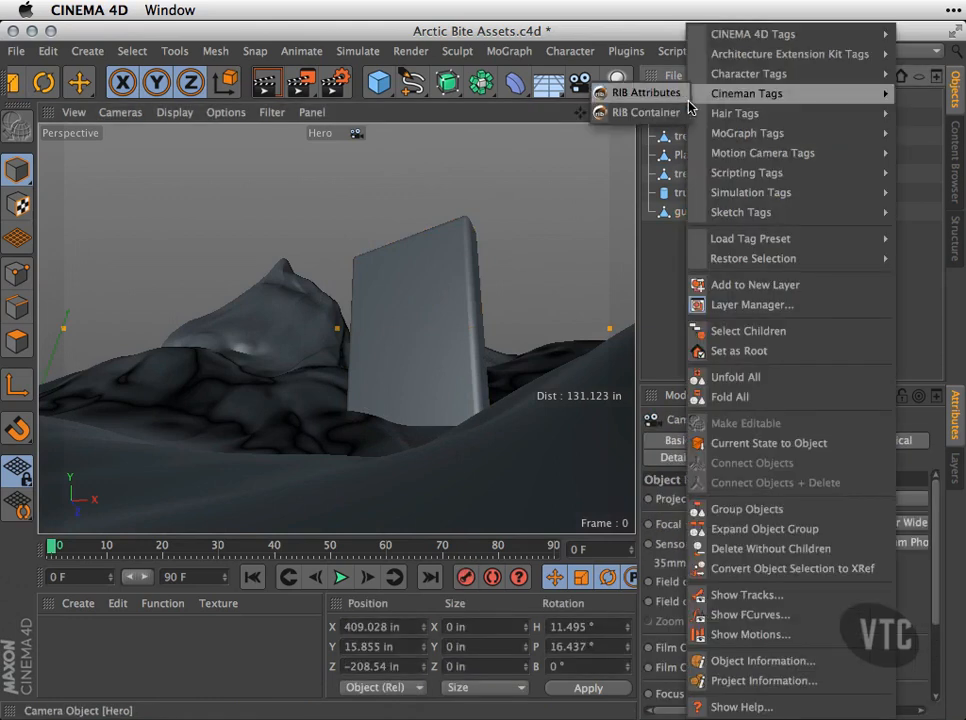
pyautogui.moveTo(740, 38)
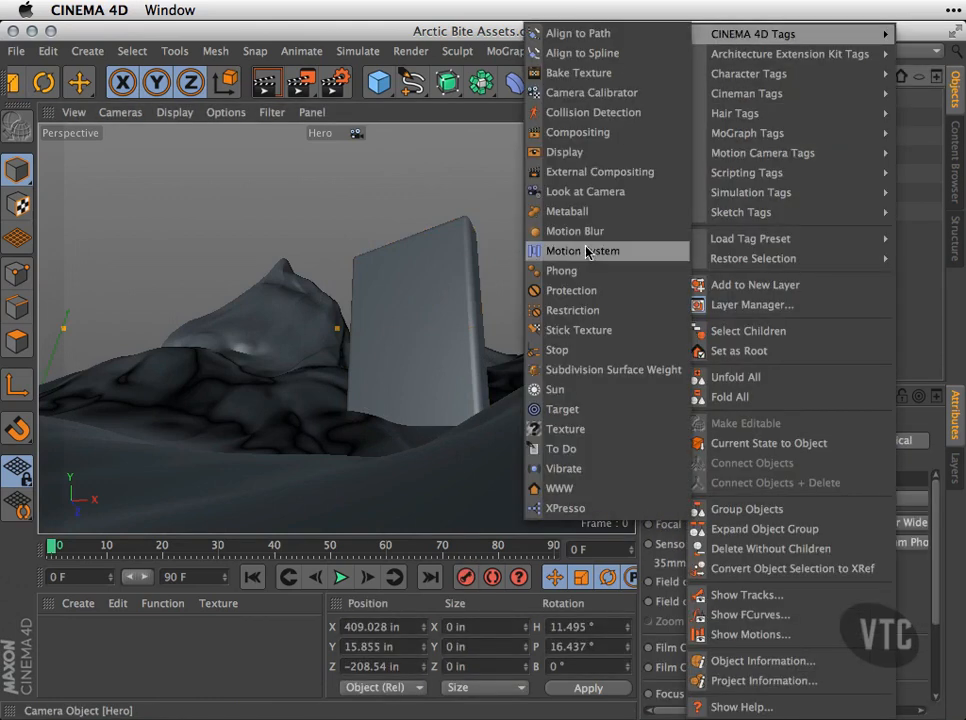
pyautogui.click(573, 291)
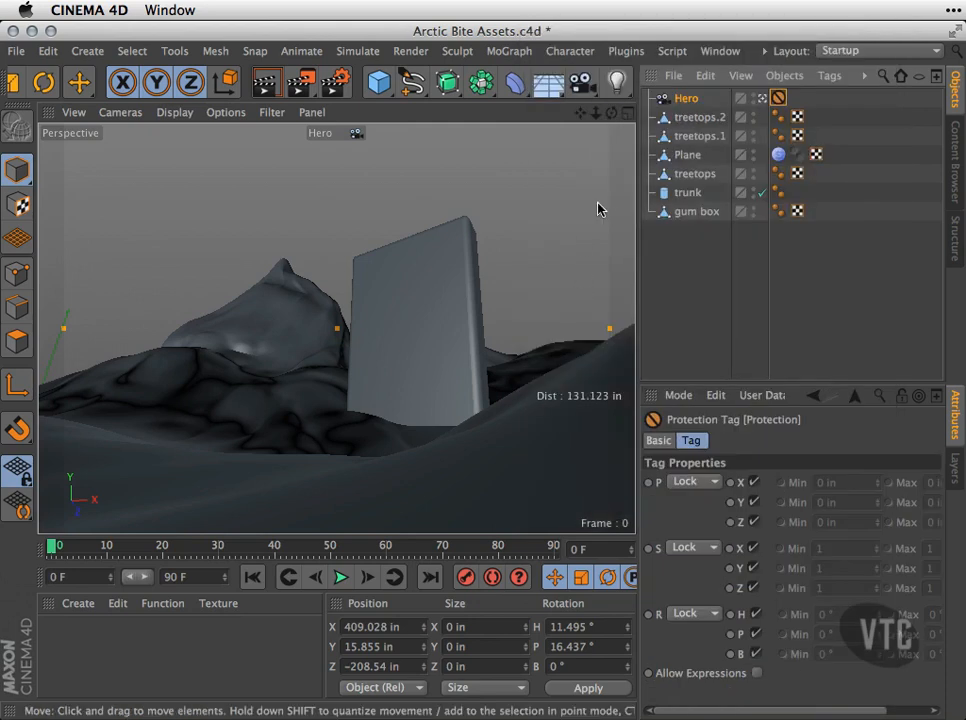
pyautogui.click(537, 224)
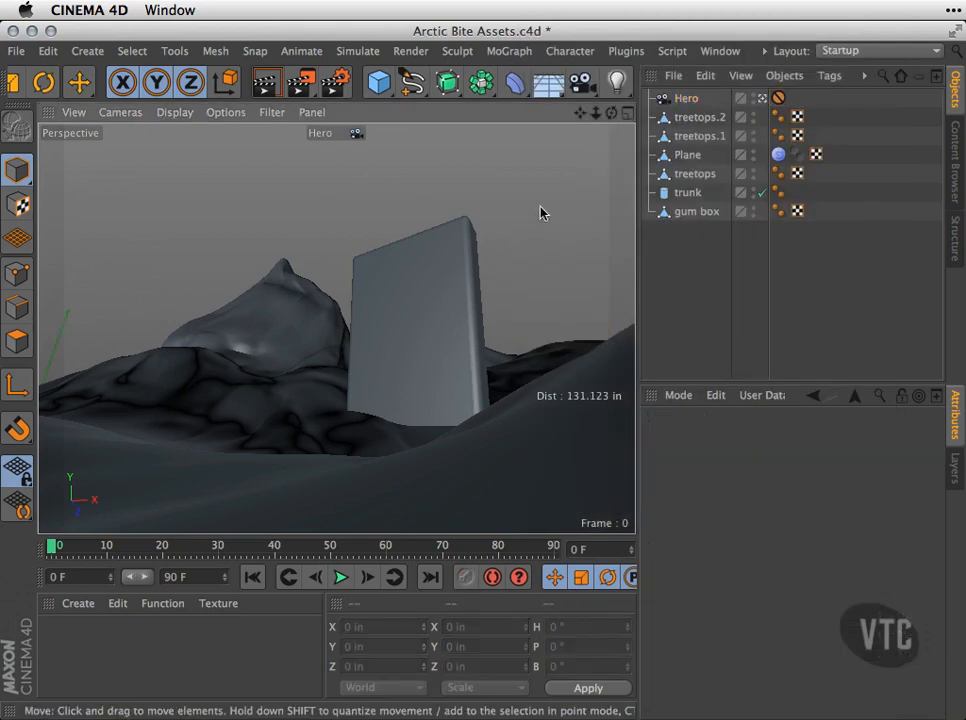
pyautogui.press('super+s')
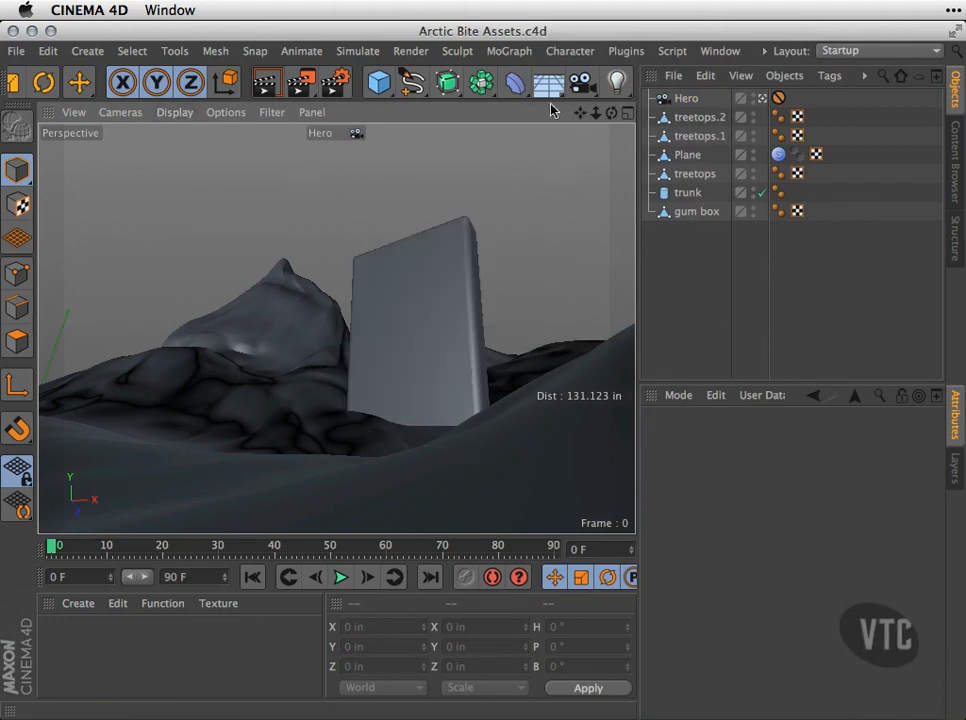
# Add two standard lights to the scene and name them Key and Fill
pyautogui.moveTo(616, 82); pyautogui.dragTo(683, 114)
pyautogui.doubleClick(690, 99)
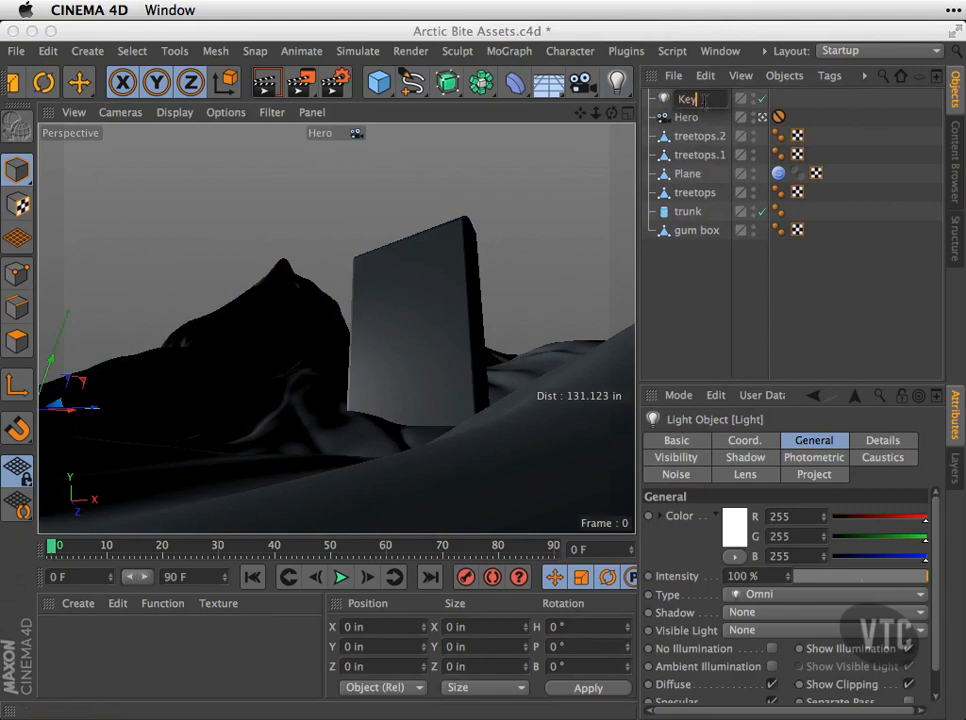
pyautogui.press('Return')
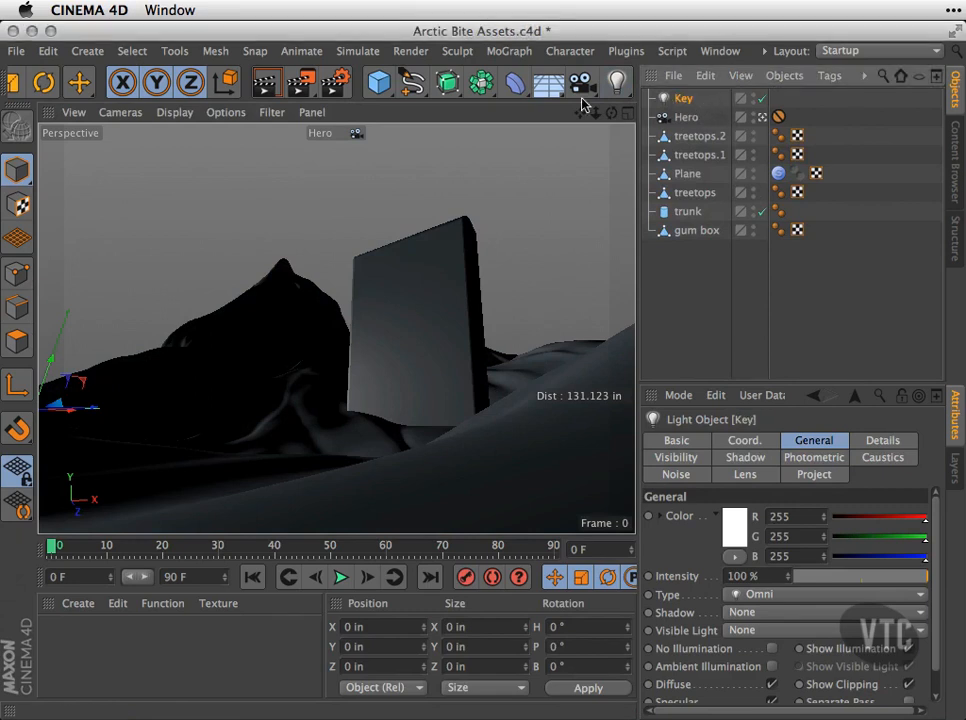
pyautogui.moveTo(618, 84); pyautogui.dragTo(683, 104)
pyautogui.doubleClick(690, 99)
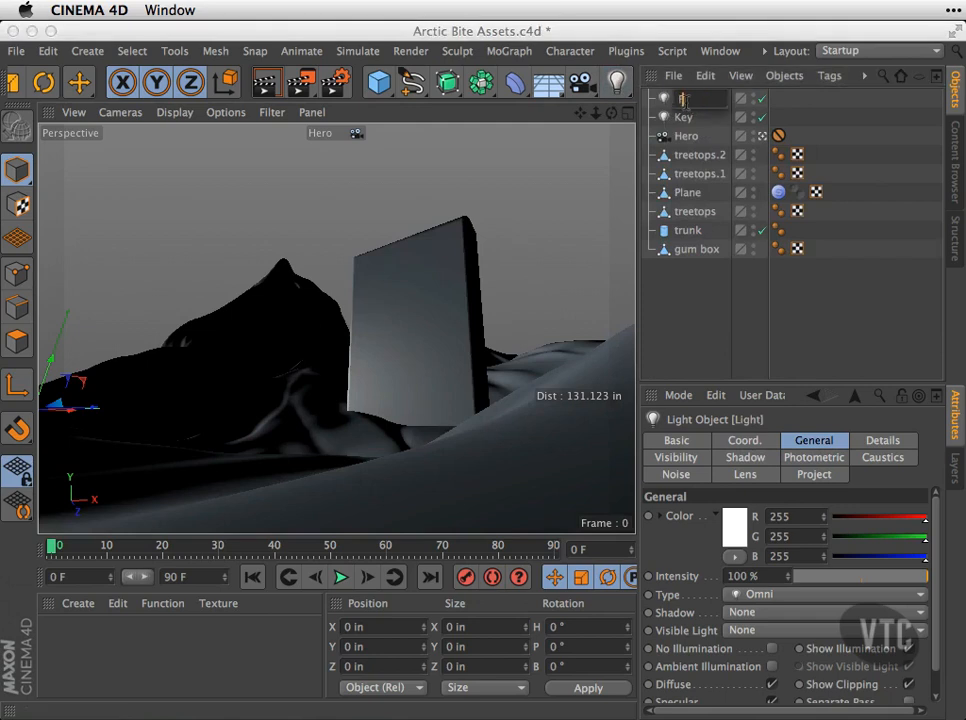
pyautogui.write('Fill')
pyautogui.press('Return')
# Add a third standard light and name it Rim
pyautogui.moveTo(618, 84); pyautogui.dragTo(682, 103)
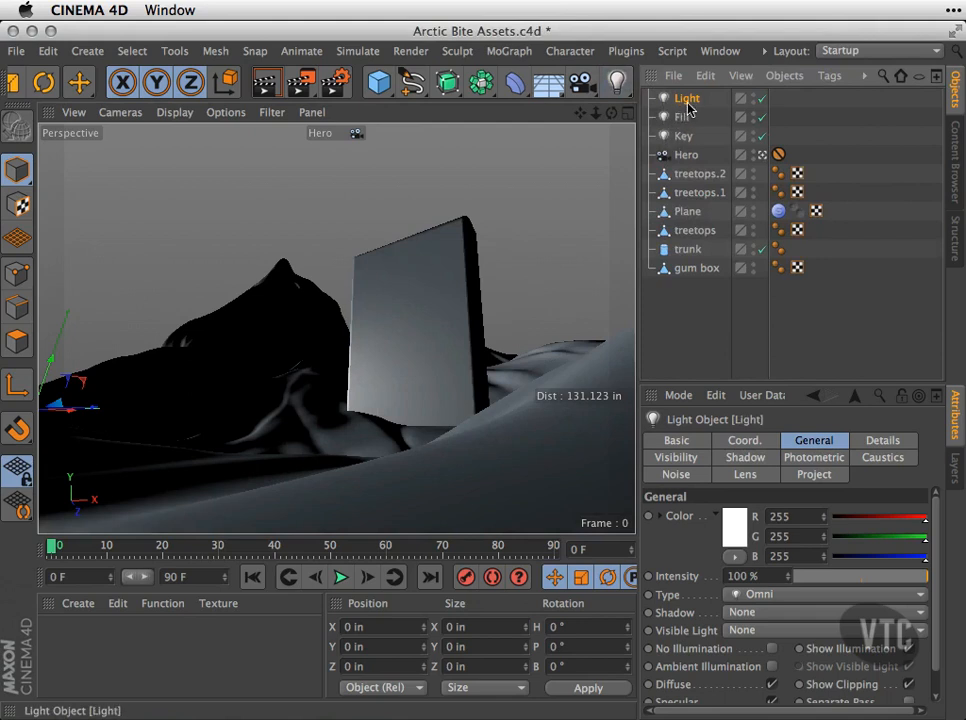
pyautogui.doubleClick(687, 100)
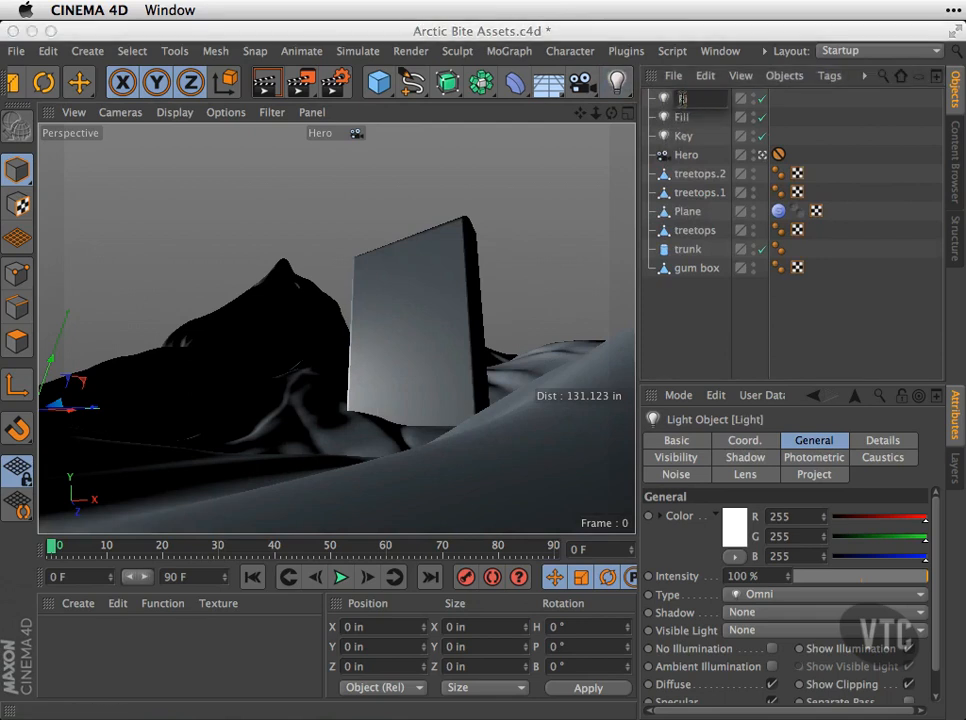
pyautogui.press('Return')
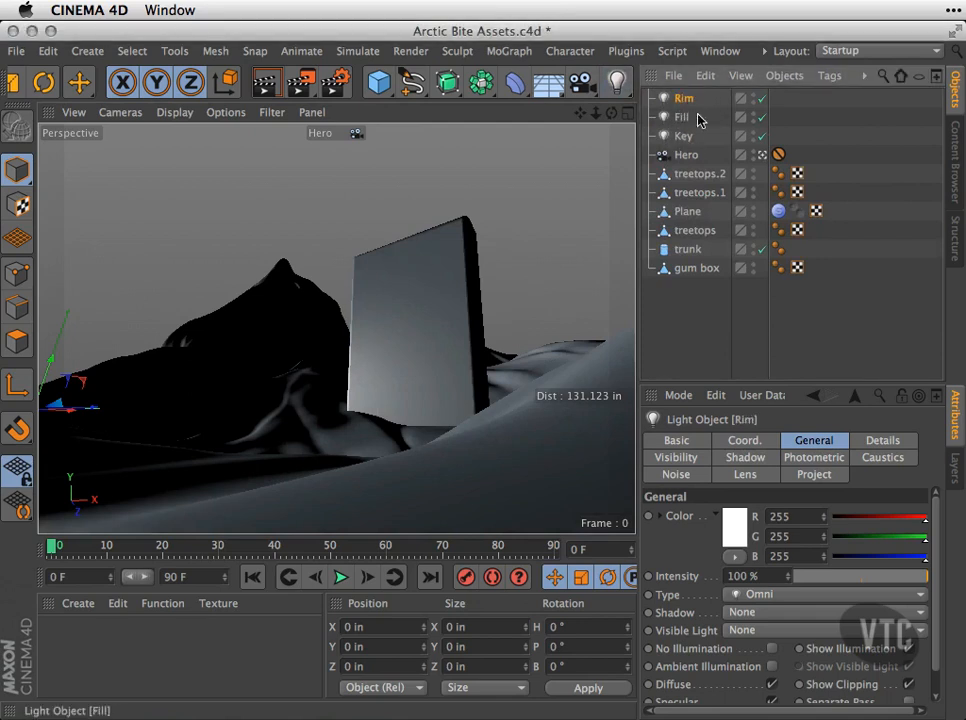
# Add another standard light and name it Kicker left
pyautogui.moveTo(617, 82); pyautogui.dragTo(668, 121)
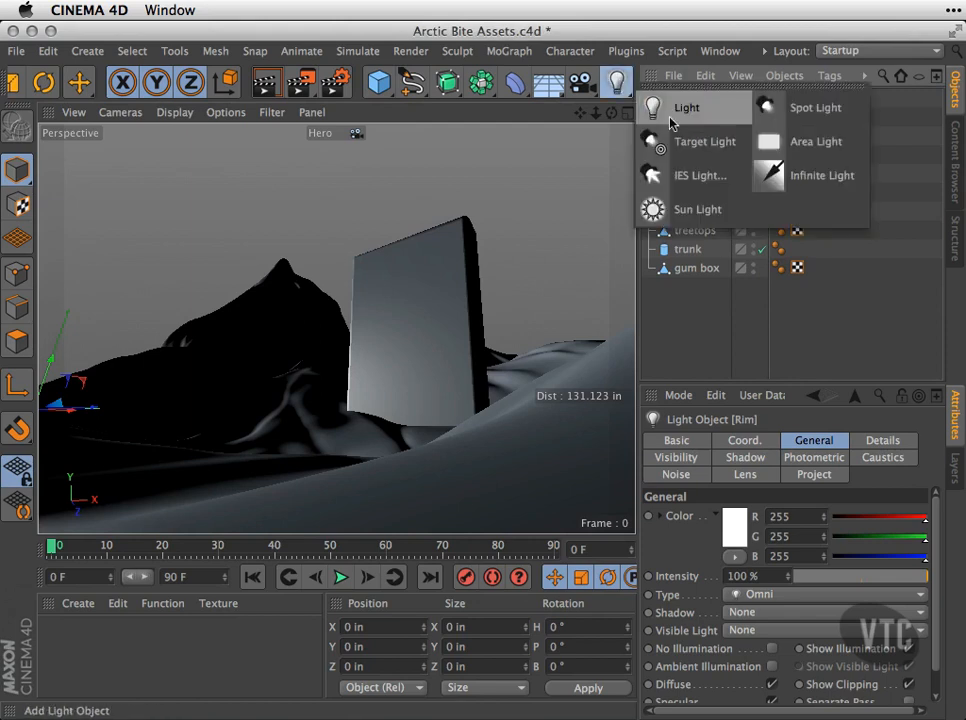
pyautogui.click(672, 121)
pyautogui.doubleClick(688, 99)
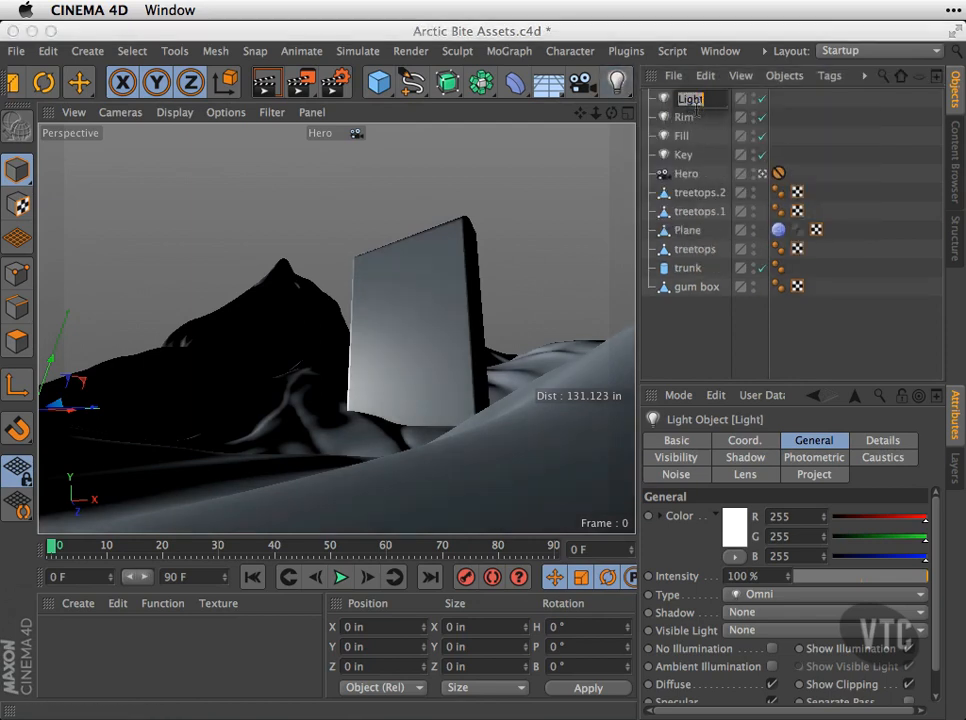
pyautogui.write('Kic')
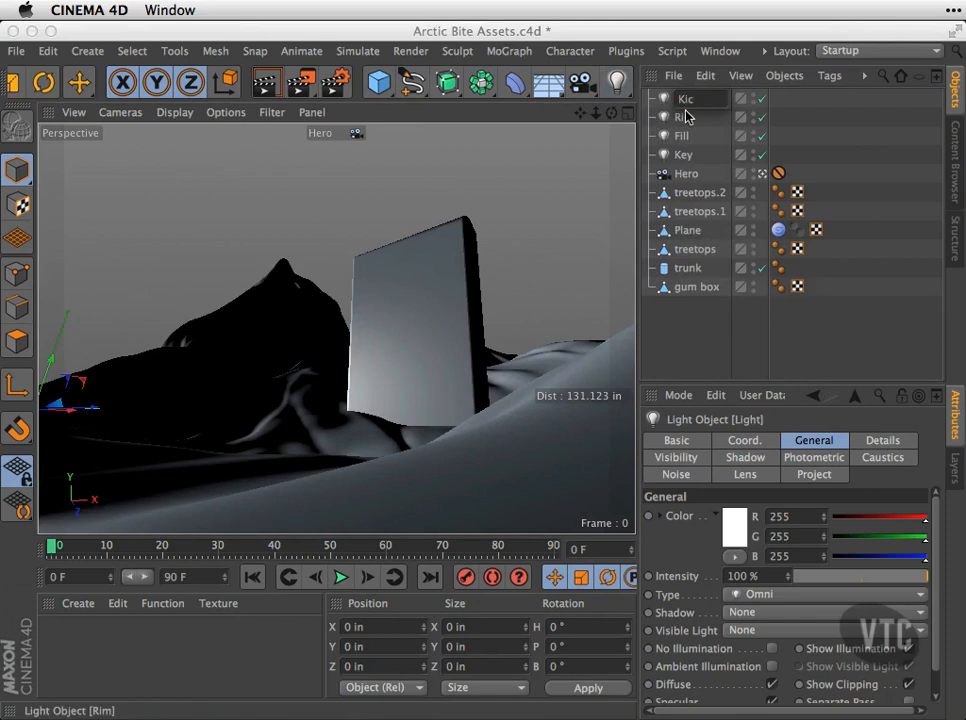
pyautogui.write('k')
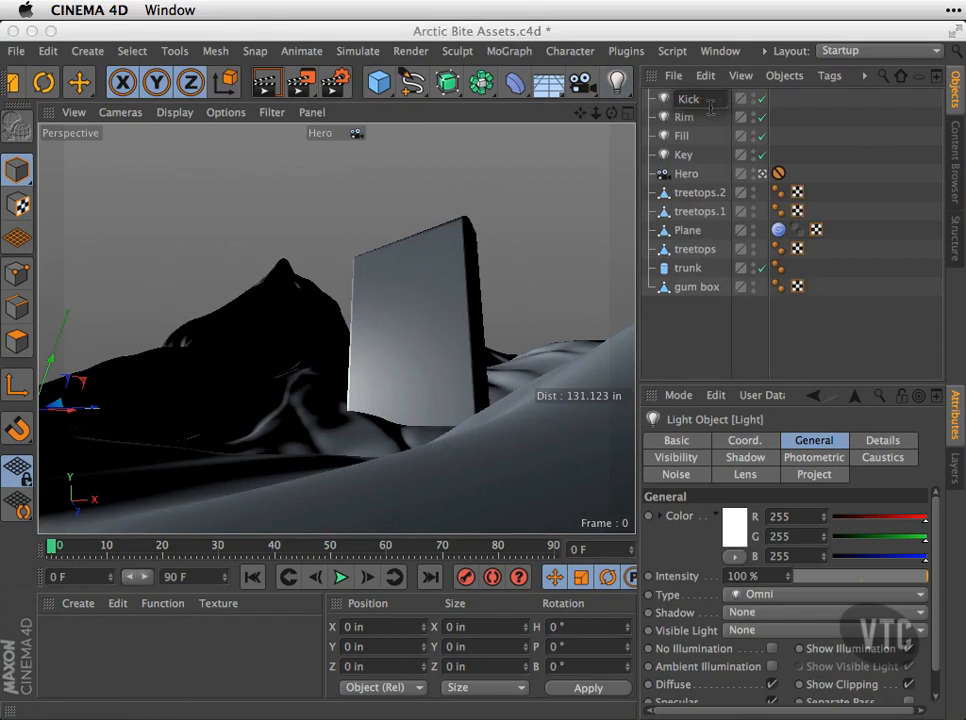
pyautogui.write('rr left')
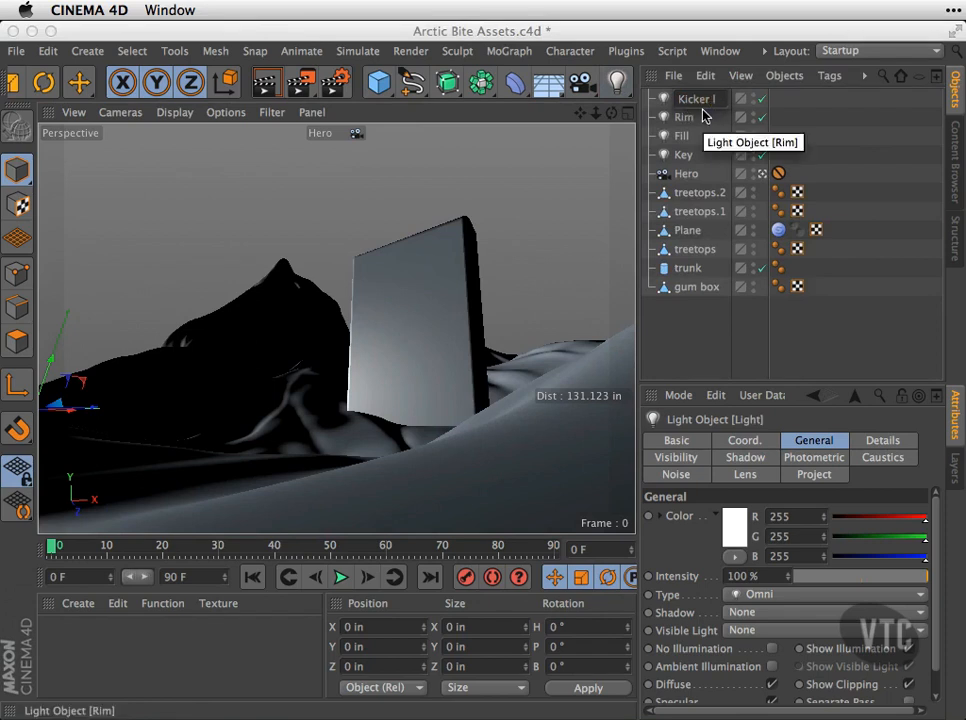
pyautogui.press('Return')
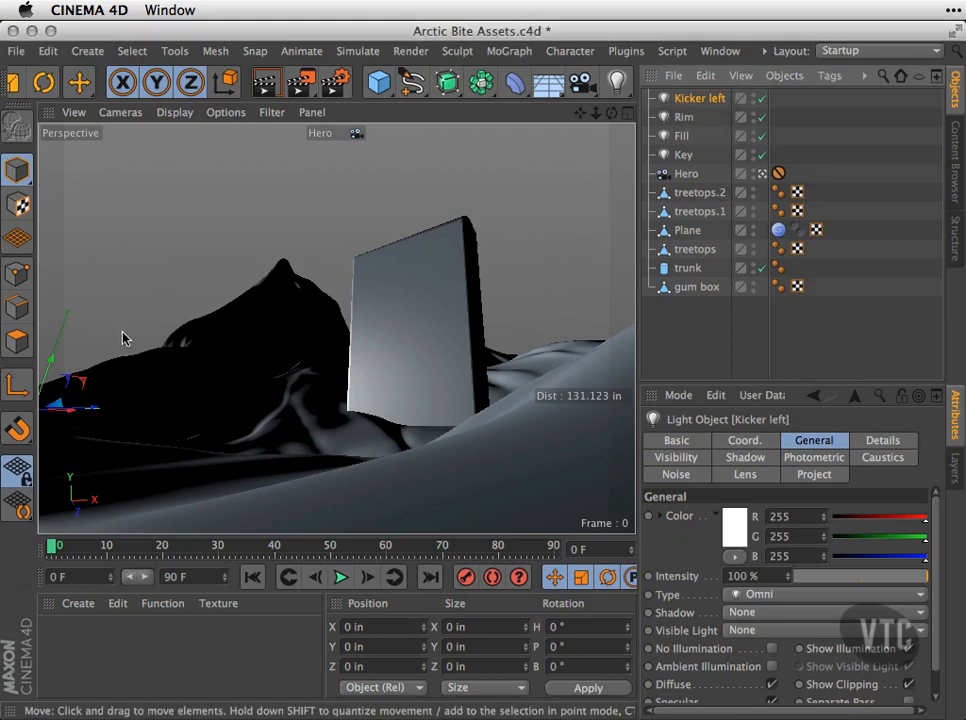
# Add a fifth standard light and name it Kicker Light
pyautogui.click(619, 84)
pyautogui.click(672, 107)
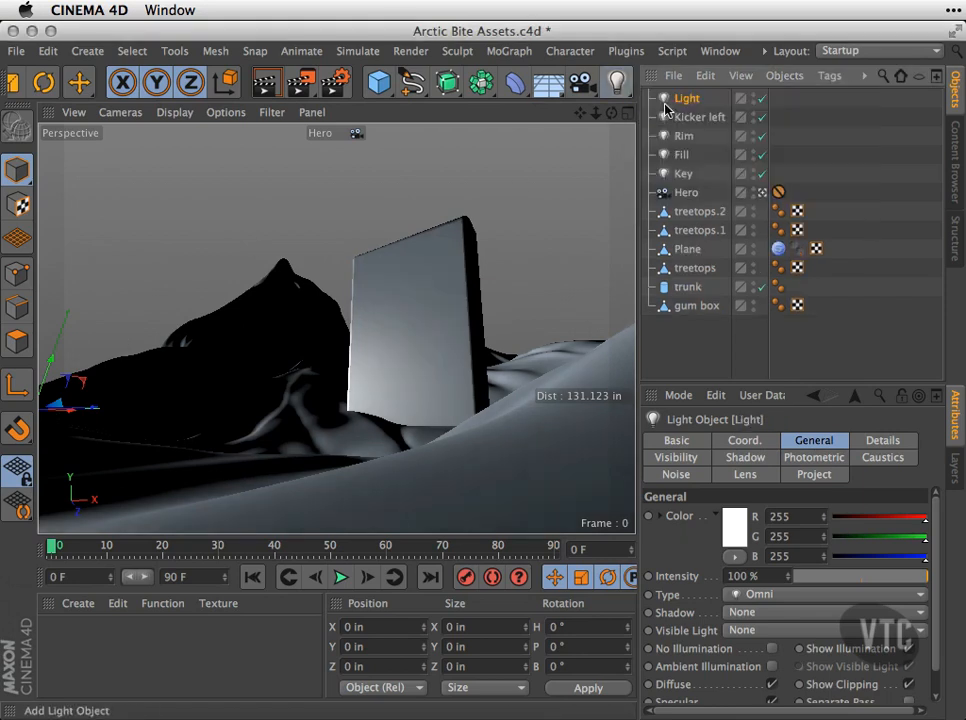
pyautogui.doubleClick(698, 99)
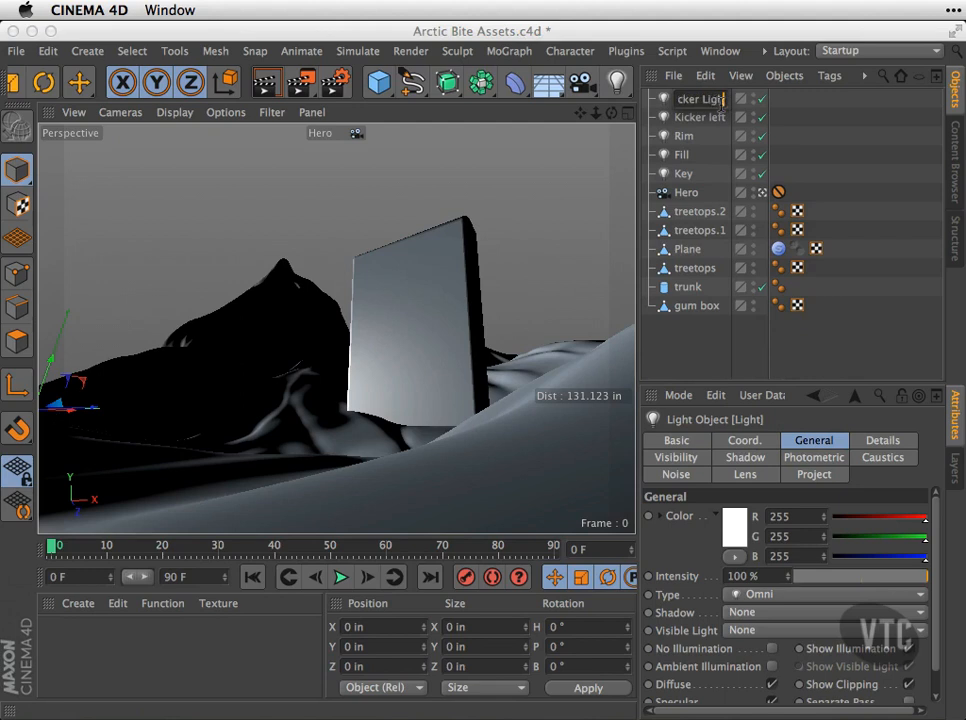
pyautogui.write('Kicker Light')
pyautogui.press('Return')
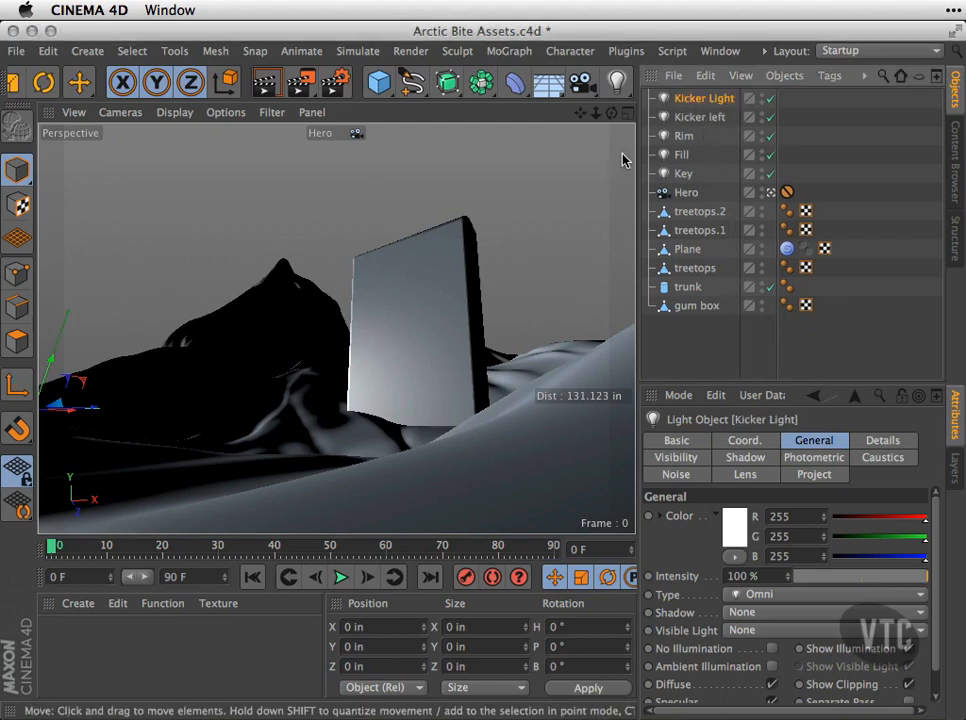
# Leave the Hero camera view and frame the whole landscape with the camera and lights in the default perspective view
pyautogui.click(687, 176)
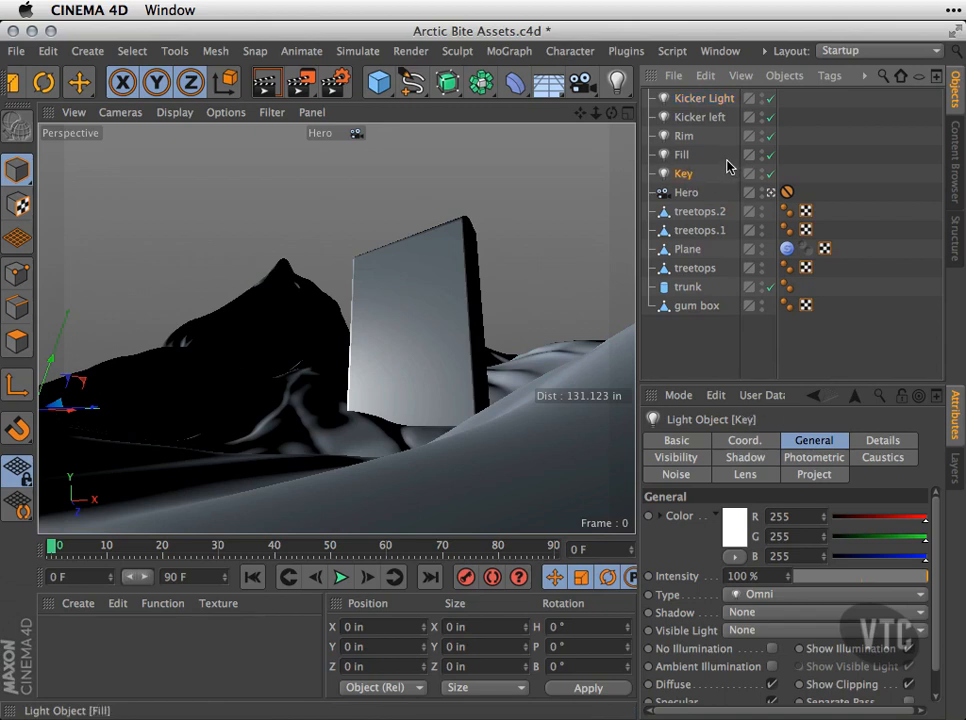
pyautogui.click(690, 193)
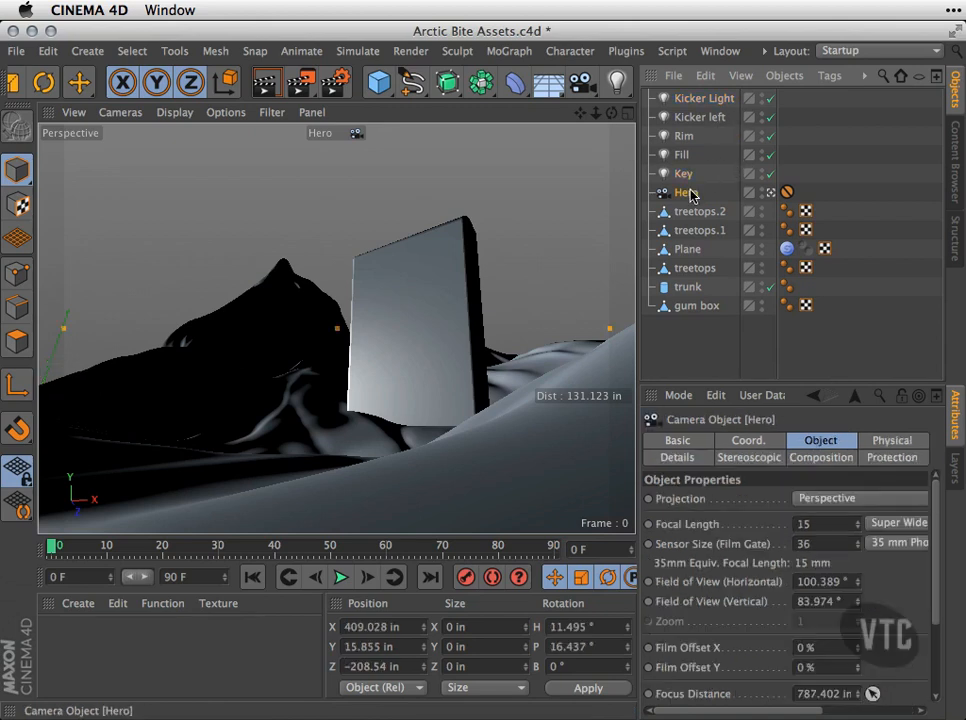
pyautogui.click(770, 192)
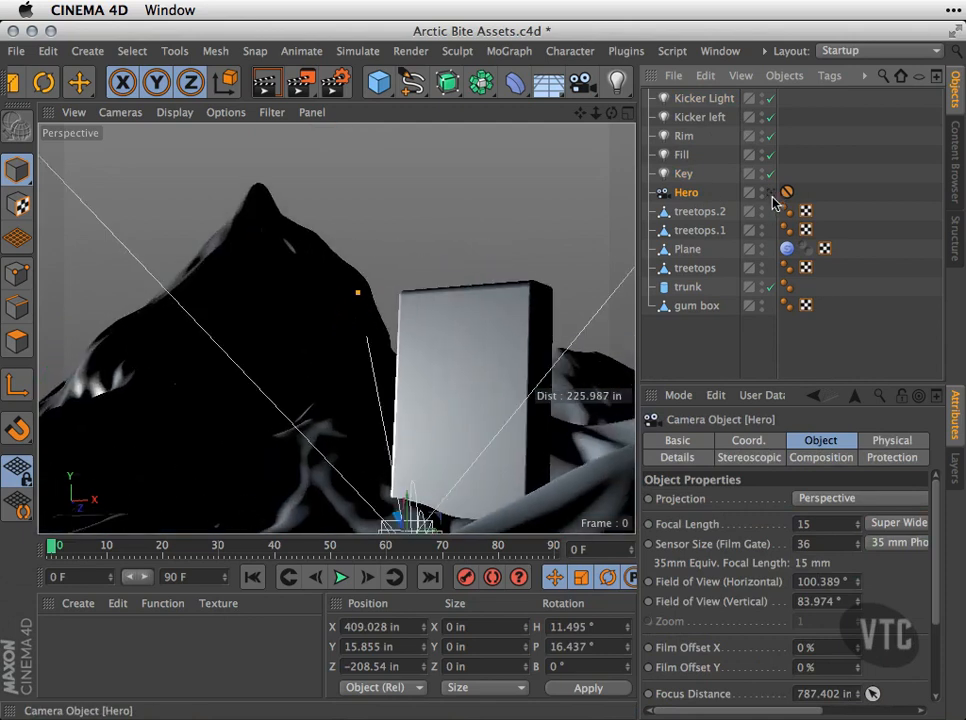
pyautogui.scroll(-5, 446, 285)
pyautogui.keyDown('alt'); pyautogui.moveTo(463, 288); pyautogui.dragTo(464, 341, button='middle'); pyautogui.keyUp('alt')
pyautogui.keyDown('alt'); pyautogui.moveTo(464, 347); pyautogui.dragTo(593, 308); pyautogui.keyUp('alt')
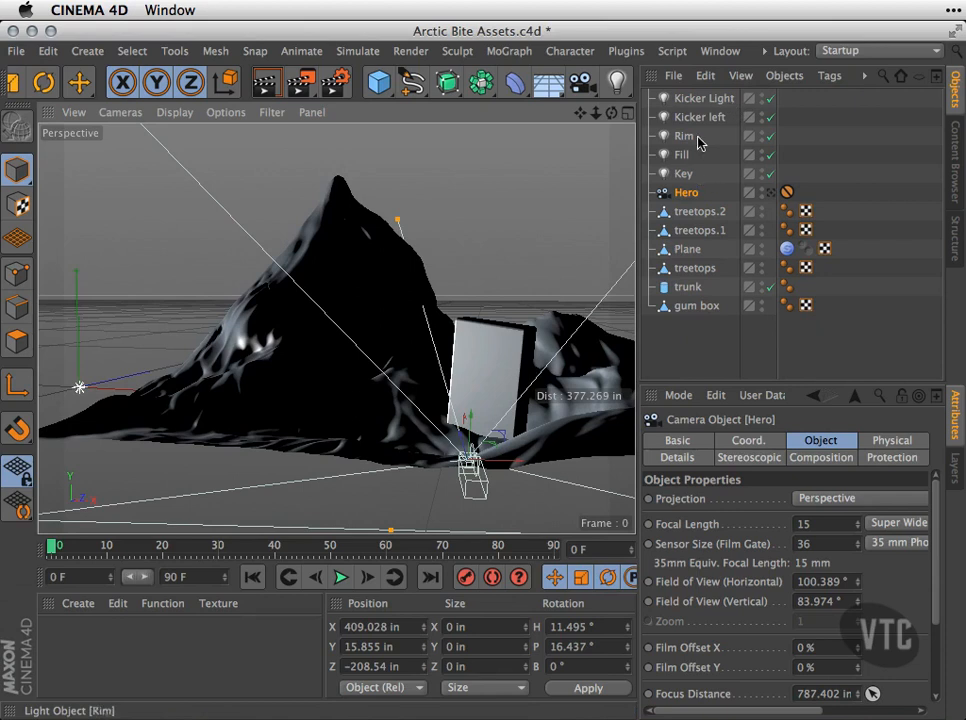
# Raise the Key light high beside the mountain, to about Y 243 in and Z -70 in
pyautogui.click(684, 174)
pyautogui.moveTo(78, 385); pyautogui.dragTo(83, 190)
pyautogui.keyDown('alt'); pyautogui.moveTo(166, 188); pyautogui.dragTo(253, 350); pyautogui.keyUp('alt')
pyautogui.moveTo(138, 259); pyautogui.dragTo(113, 282)
pyautogui.keyDown('alt'); pyautogui.moveTo(240, 373); pyautogui.dragTo(181, 177); pyautogui.keyUp('alt')
pyautogui.moveTo(118, 200); pyautogui.dragTo(125, 147)
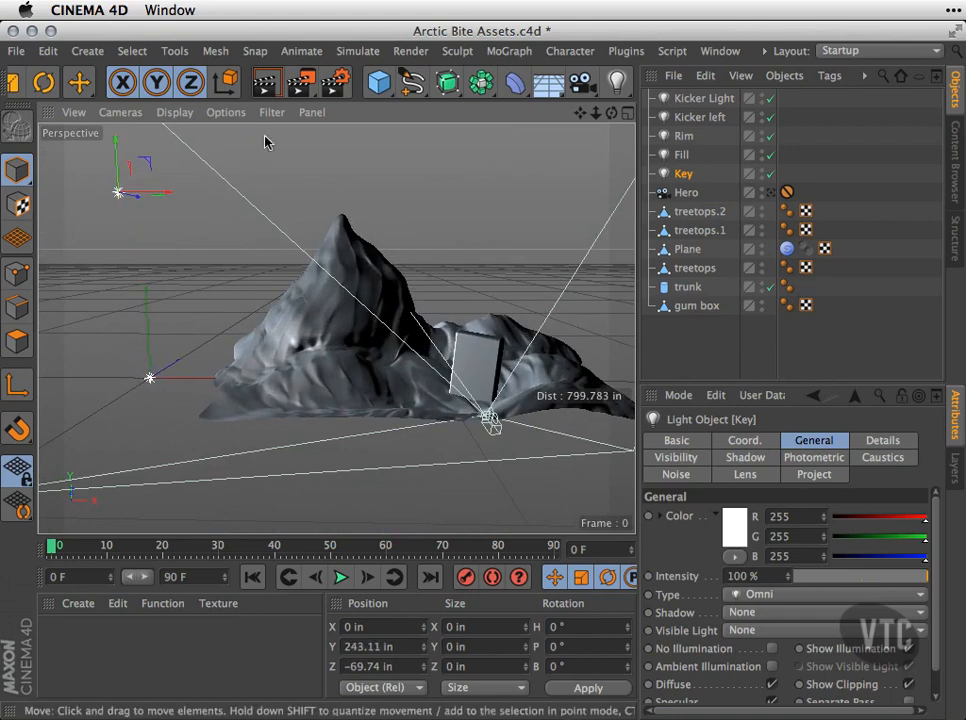
# Position the Fill light on the opposite side of the landscape from the Key light, slightly raised and in front of the terrain
pyautogui.click(690, 156)
pyautogui.moveTo(205, 381); pyautogui.dragTo(679, 387)
pyautogui.keyDown('alt'); pyautogui.moveTo(526, 382); pyautogui.dragTo(377, 375, button='middle'); pyautogui.keyUp('alt')
pyautogui.keyDown('alt'); pyautogui.moveTo(556, 392); pyautogui.dragTo(466, 512); pyautogui.keyUp('alt')
pyautogui.moveTo(452, 459); pyautogui.dragTo(455, 422)
pyautogui.keyDown('alt'); pyautogui.moveTo(455, 424); pyautogui.dragTo(513, 290); pyautogui.keyUp('alt')
pyautogui.moveTo(563, 341); pyautogui.dragTo(554, 341)
pyautogui.keyDown('alt'); pyautogui.moveTo(483, 371); pyautogui.dragTo(420, 356); pyautogui.keyUp('alt')
# Position the Rim light near the gum box at about X 465 in, Y 84 in and Z -133 in
pyautogui.click(684, 135)
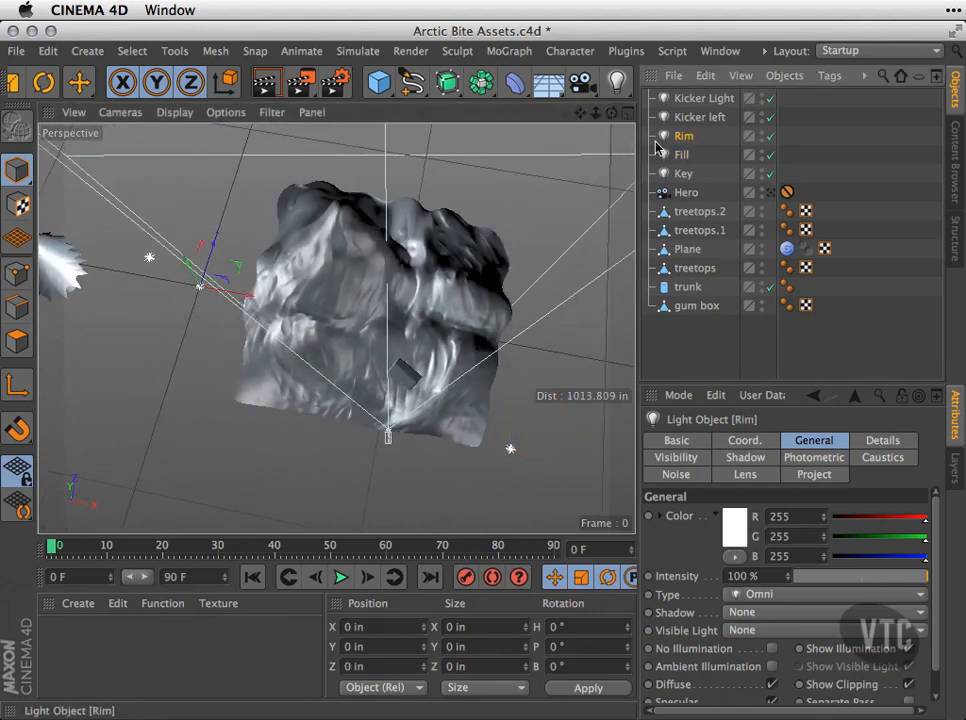
pyautogui.moveTo(254, 298); pyautogui.dragTo(493, 150)
pyautogui.keyDown('alt'); pyautogui.moveTo(498, 355); pyautogui.dragTo(478, 163); pyautogui.keyUp('alt')
pyautogui.moveTo(478, 282); pyautogui.dragTo(477, 245)
pyautogui.keyDown('alt'); pyautogui.moveTo(477, 323); pyautogui.dragTo(330, 408); pyautogui.keyUp('alt')
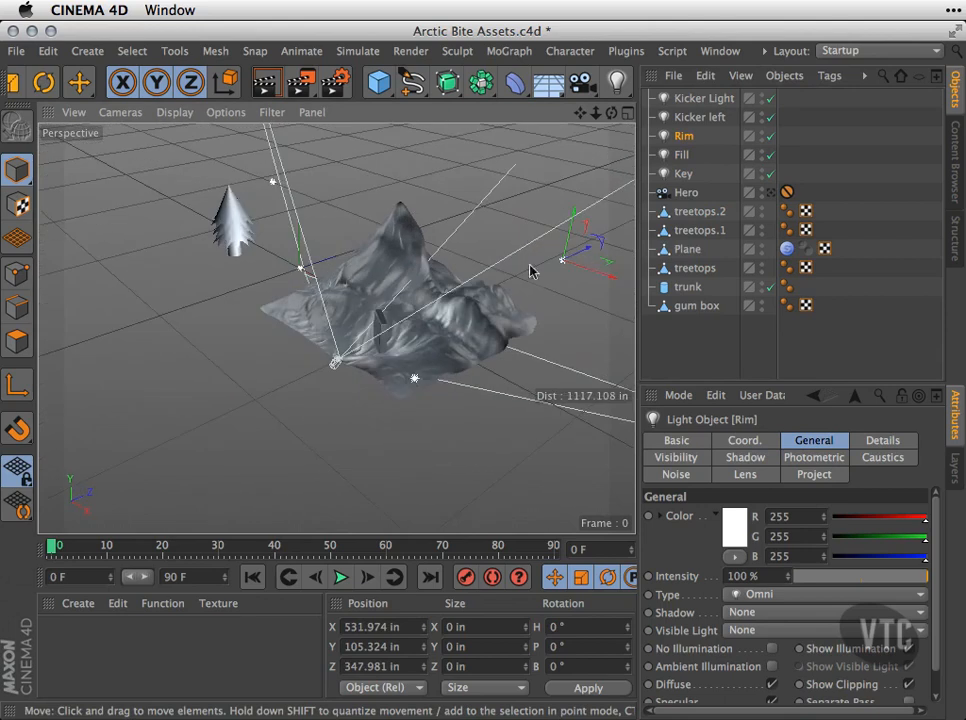
pyautogui.moveTo(591, 249); pyautogui.dragTo(453, 320)
pyautogui.keyDown('alt'); pyautogui.moveTo(397, 408); pyautogui.dragTo(546, 329); pyautogui.keyUp('alt')
pyautogui.moveTo(473, 304); pyautogui.dragTo(432, 312)
pyautogui.keyDown('alt'); pyautogui.moveTo(419, 354); pyautogui.dragTo(412, 424); pyautogui.keyUp('alt')
pyautogui.moveTo(389, 243); pyautogui.dragTo(389, 254)
pyautogui.moveTo(440, 312); pyautogui.dragTo(445, 313)
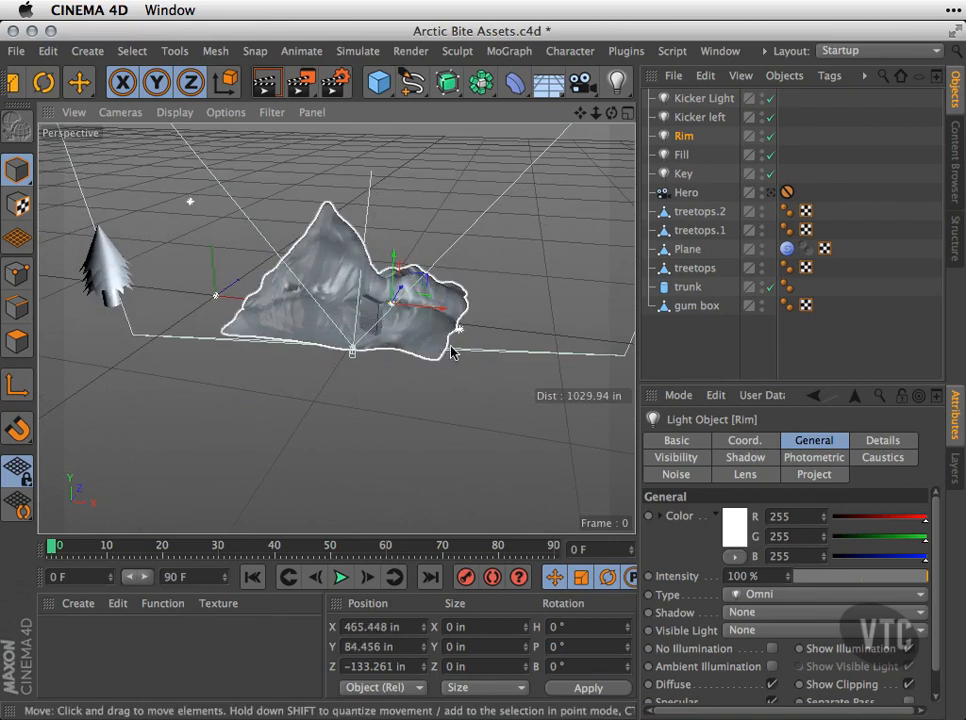
# Raise the Kicker left light to about Y 83 in and move it back behind the mountain to about Z 363 in
pyautogui.click(692, 118)
pyautogui.keyDown('alt'); pyautogui.moveTo(374, 412); pyautogui.dragTo(310, 337); pyautogui.keyUp('alt')
pyautogui.moveTo(162, 291); pyautogui.dragTo(163, 254)
pyautogui.keyDown('alt'); pyautogui.moveTo(190, 285); pyautogui.dragTo(312, 150); pyautogui.keyUp('alt')
pyautogui.keyDown('alt'); pyautogui.moveTo(317, 252); pyautogui.dragTo(302, 356); pyautogui.keyUp('alt')
pyautogui.keyDown('alt'); pyautogui.moveTo(302, 356); pyautogui.dragTo(284, 488, button='middle'); pyautogui.keyUp('alt')
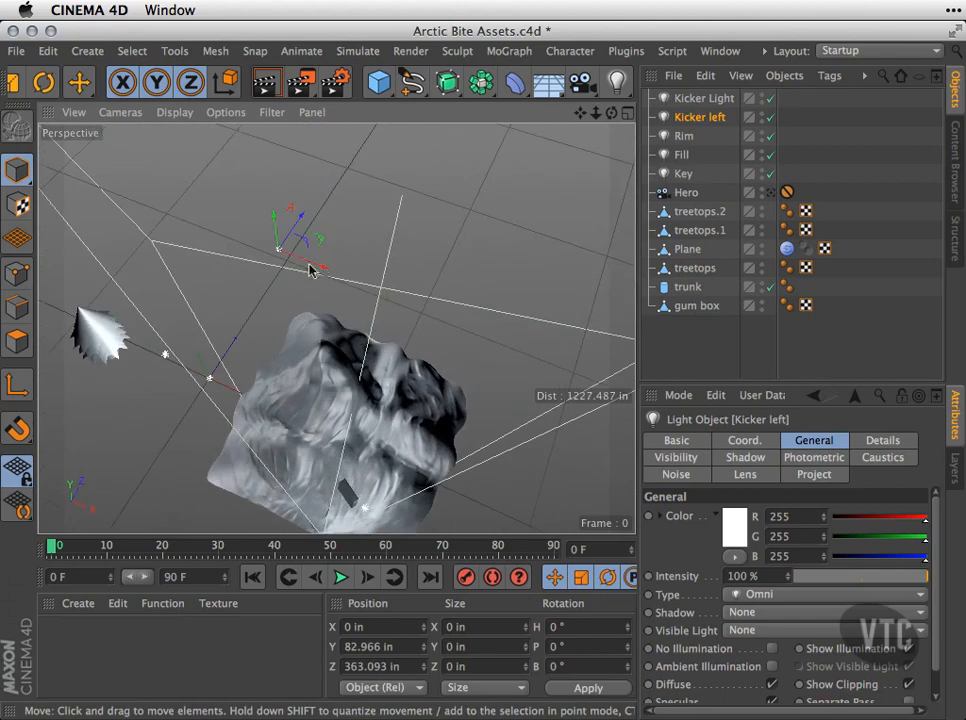
# Shift the Kicker left light behind the gum box side of the terrain, to about X 615 in, Y 20 in and Z 306 in
pyautogui.moveTo(322, 270); pyautogui.dragTo(433, 282)
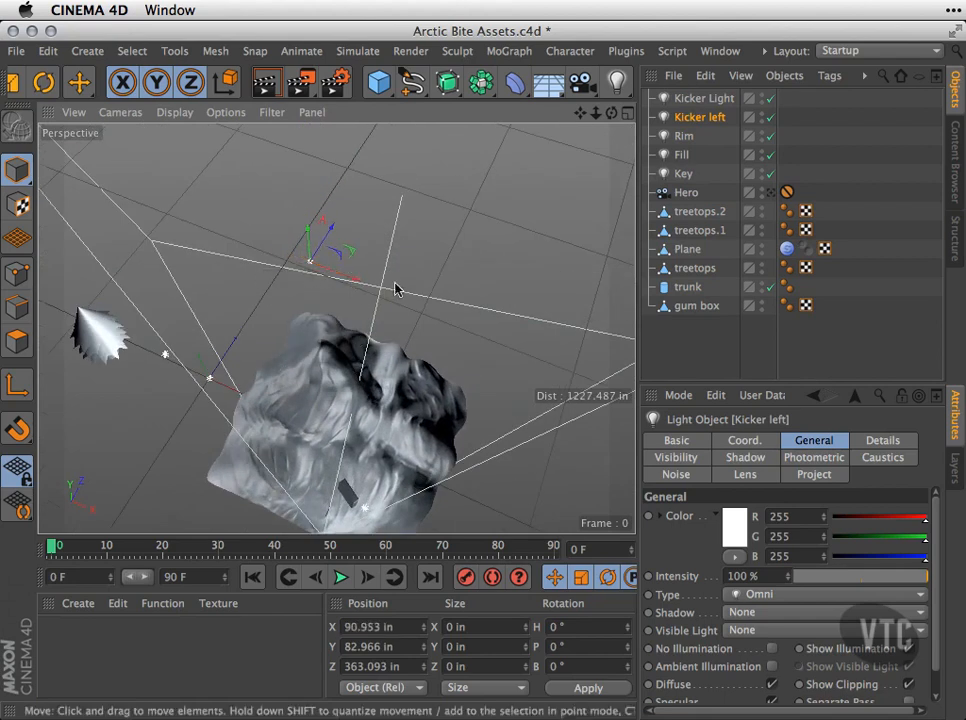
pyautogui.moveTo(333, 232); pyautogui.dragTo(275, 264)
pyautogui.click(699, 100)
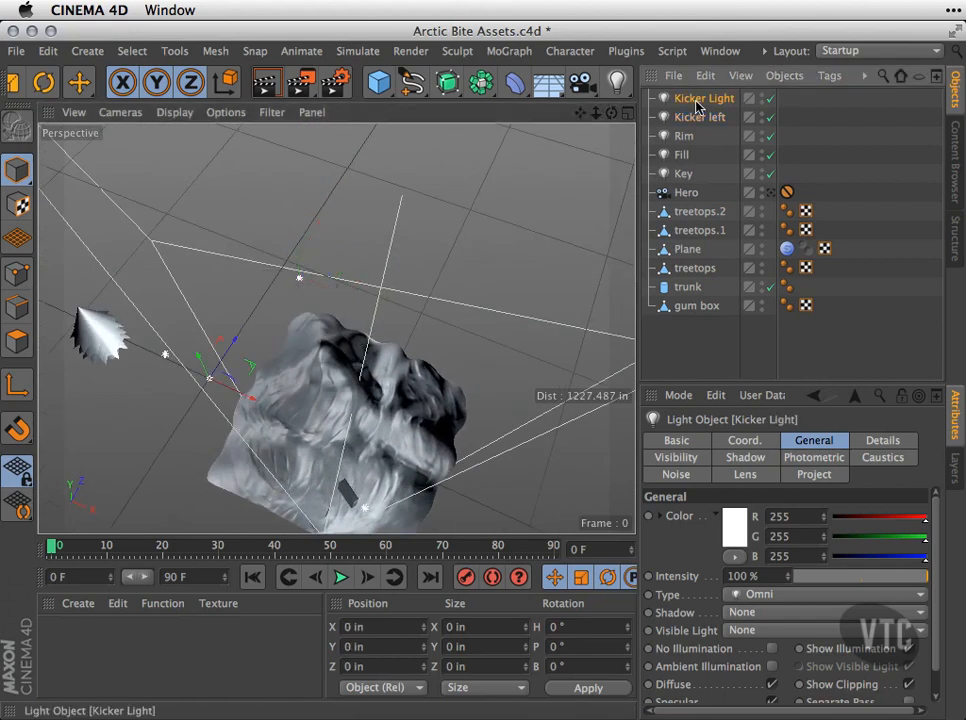
pyautogui.click(700, 117)
pyautogui.moveTo(360, 298); pyautogui.dragTo(554, 401)
pyautogui.keyDown('alt'); pyautogui.moveTo(554, 402); pyautogui.dragTo(555, 313); pyautogui.keyUp('alt')
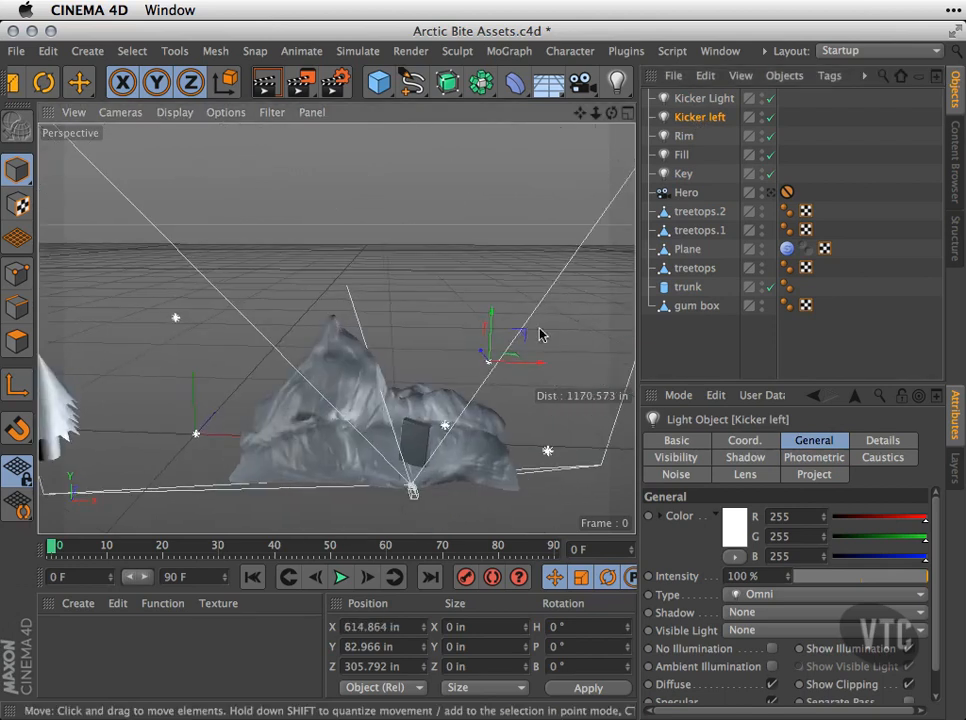
pyautogui.moveTo(494, 318); pyautogui.dragTo(492, 348)
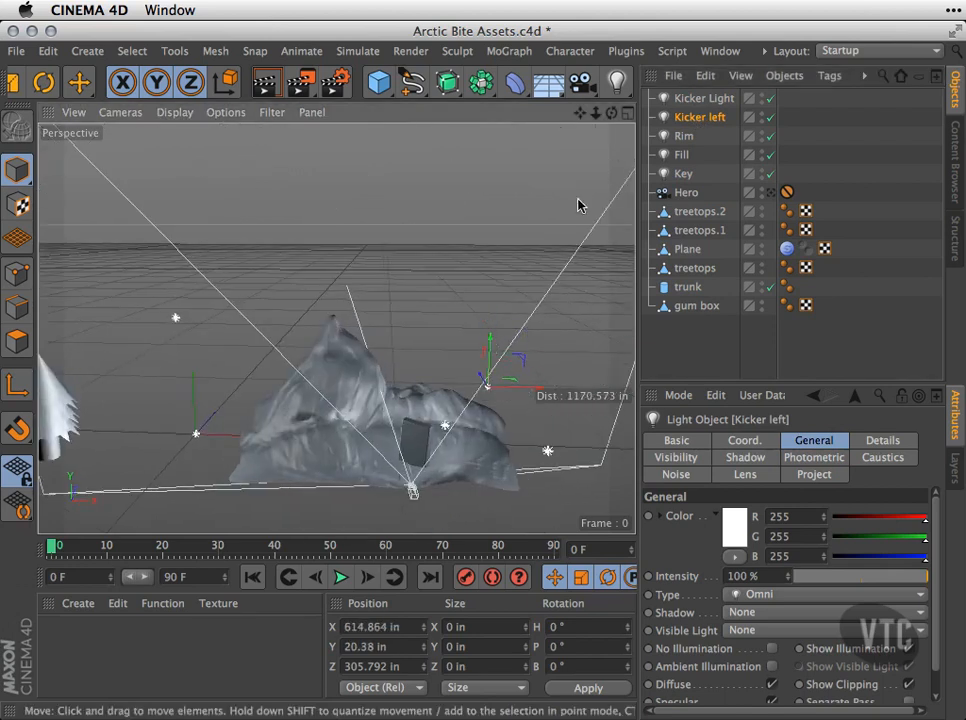
# Review the light layout from the Hero camera and the default perspective, and save the project with the Hero view active
pyautogui.click(771, 192)
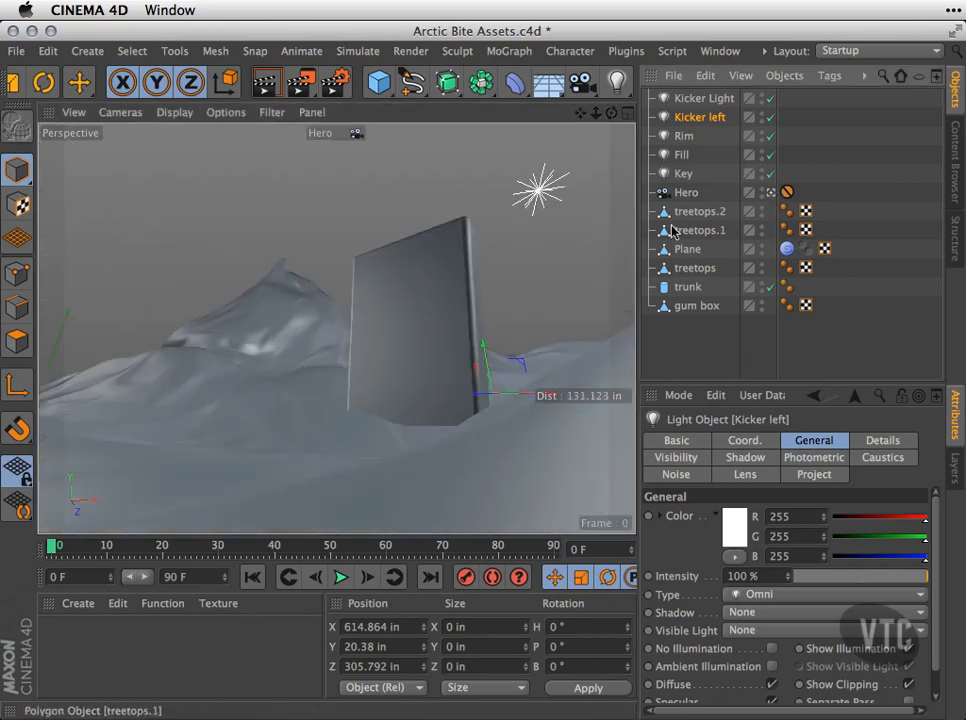
pyautogui.click(576, 272)
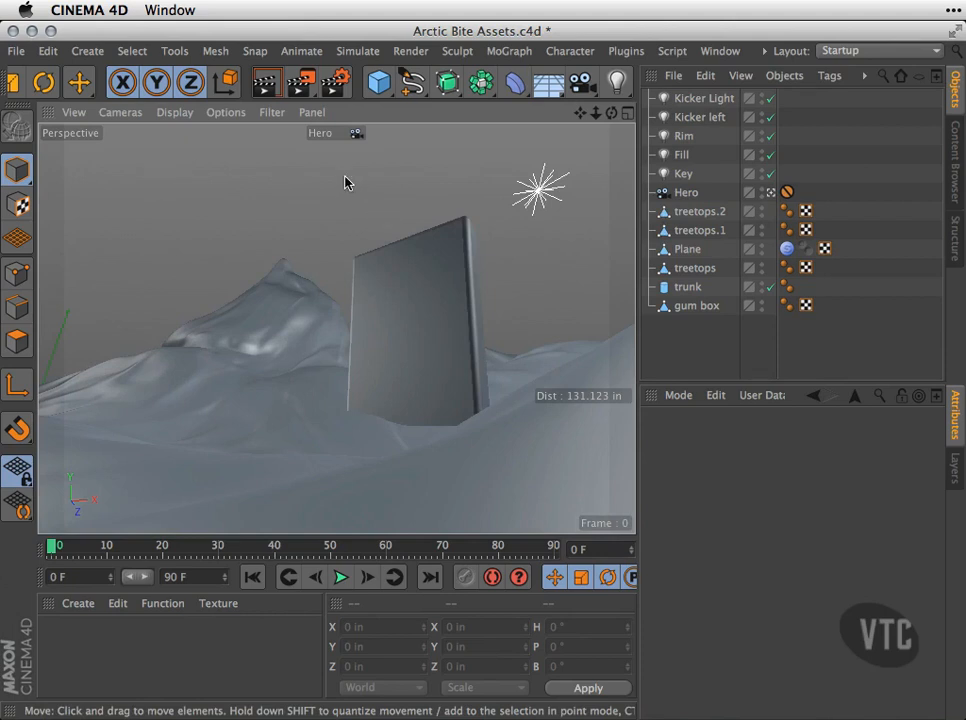
pyautogui.click(772, 193)
pyautogui.keyDown('alt'); pyautogui.moveTo(494, 272); pyautogui.dragTo(487, 240); pyautogui.keyUp('alt')
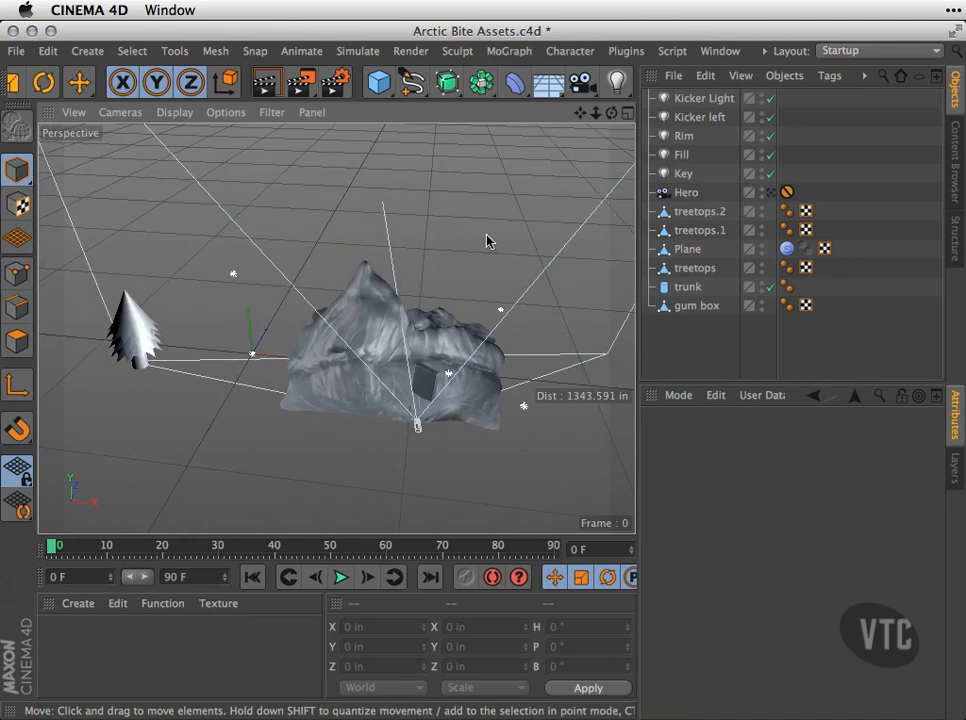
pyautogui.click(770, 192)
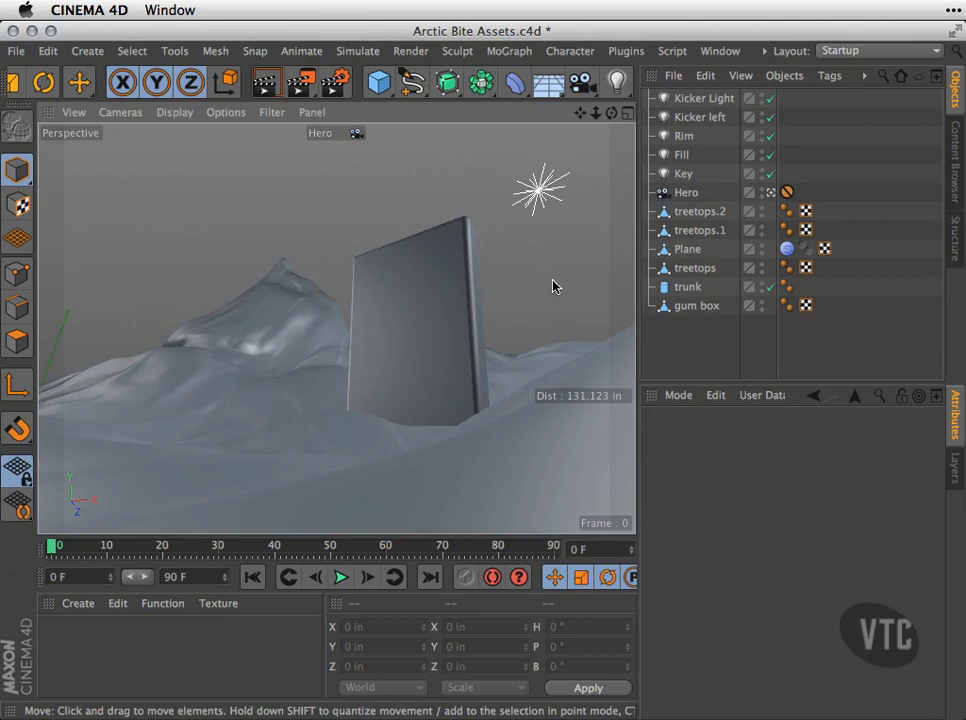
pyautogui.press('super+s')
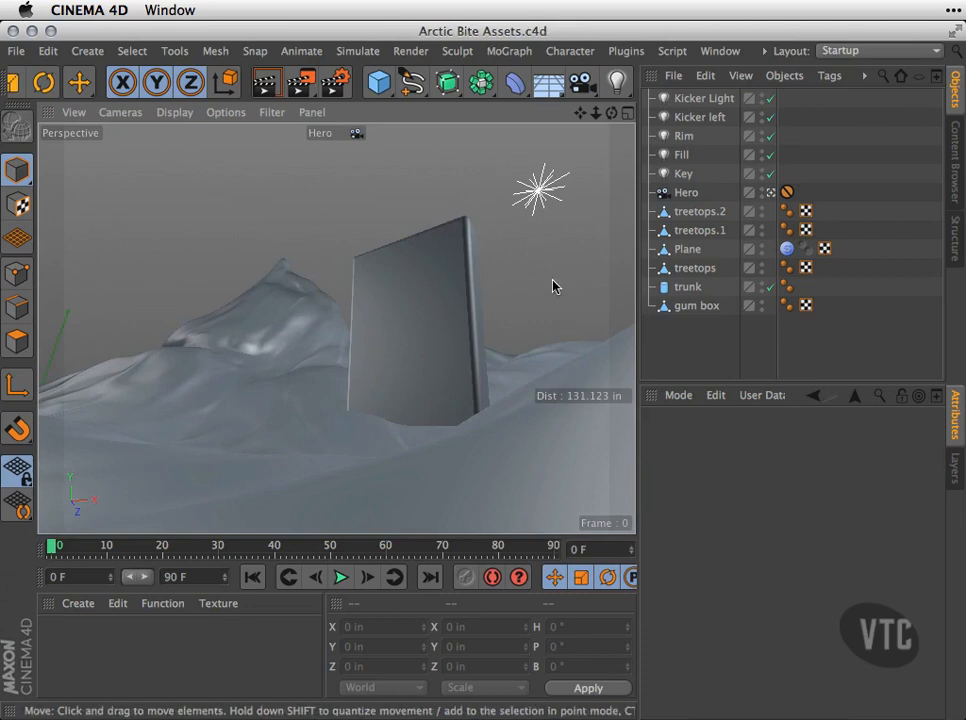